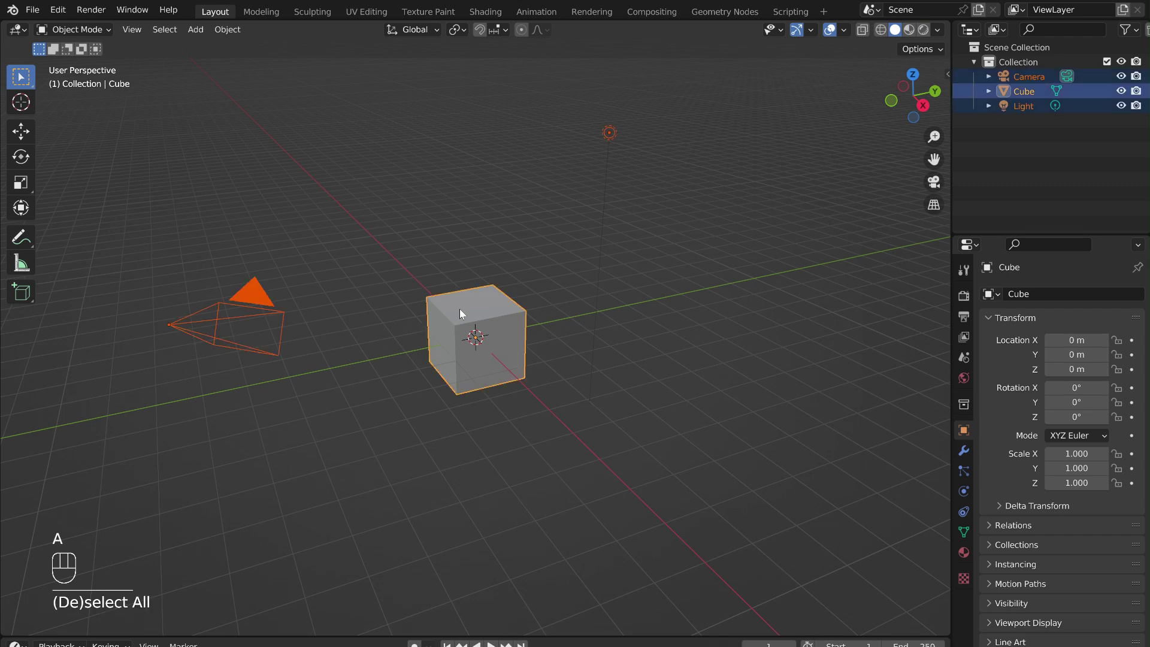
# - Delete all default objects and add a cylinder mesh
pyautogui.press('x')
pyautogui.click(462, 314)
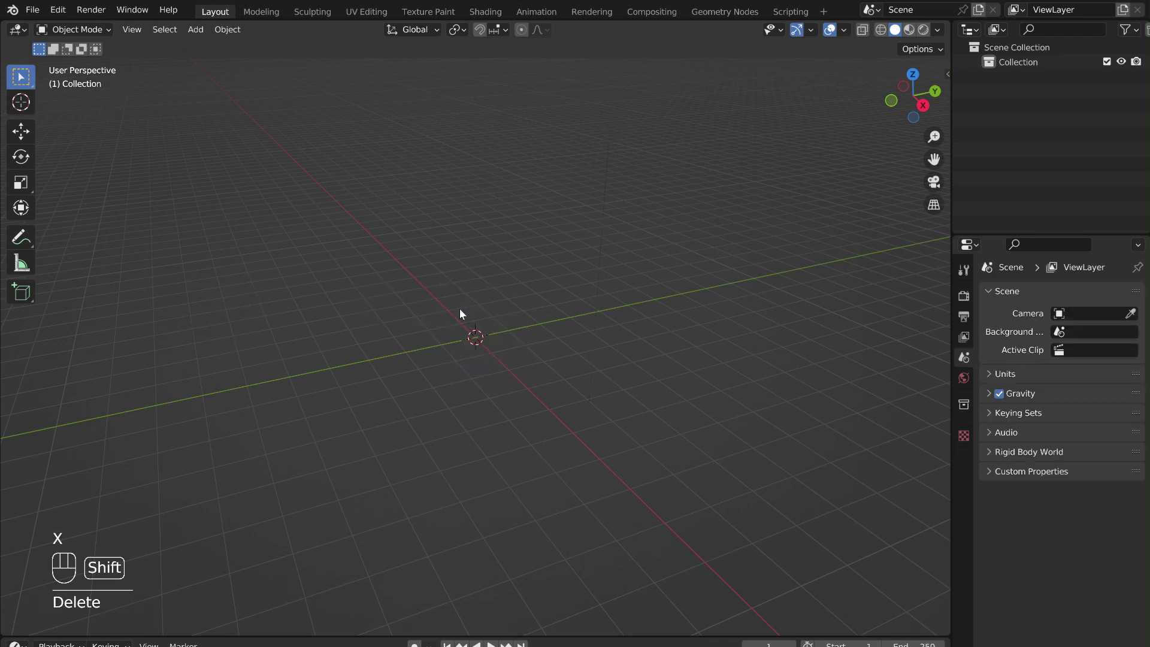
pyautogui.hotkey('shift', 'a')
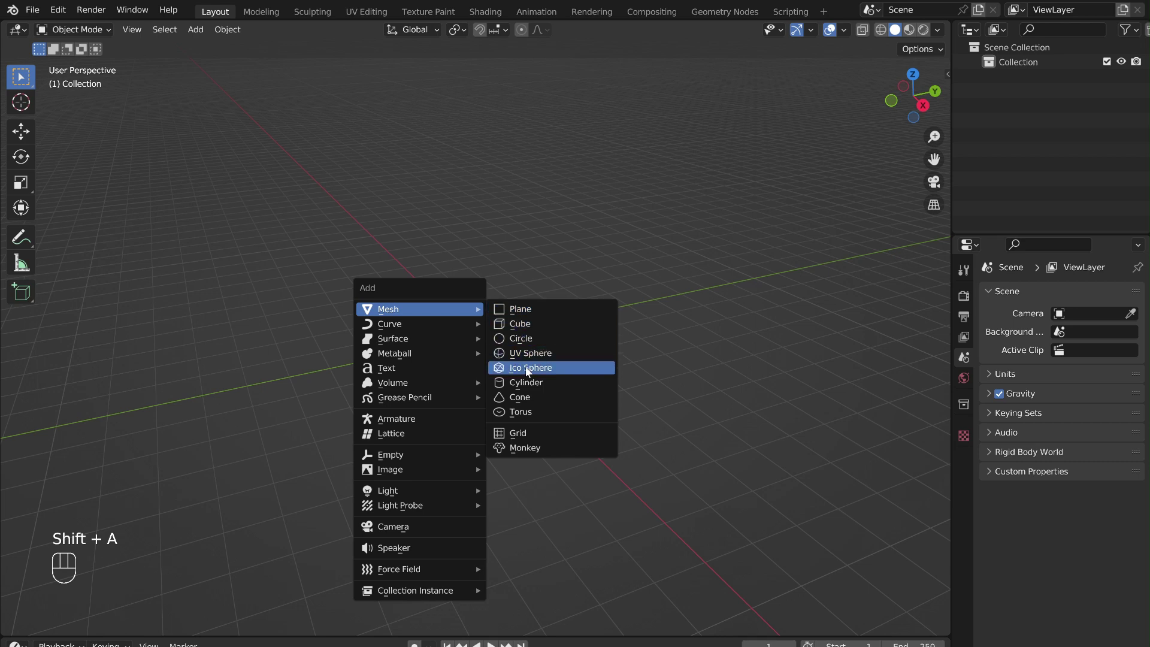
pyautogui.click(516, 380)
# - In Edit Mode, stretch the cylinder taller along Z and raise its base onto the ground line
pyautogui.press('Tab')
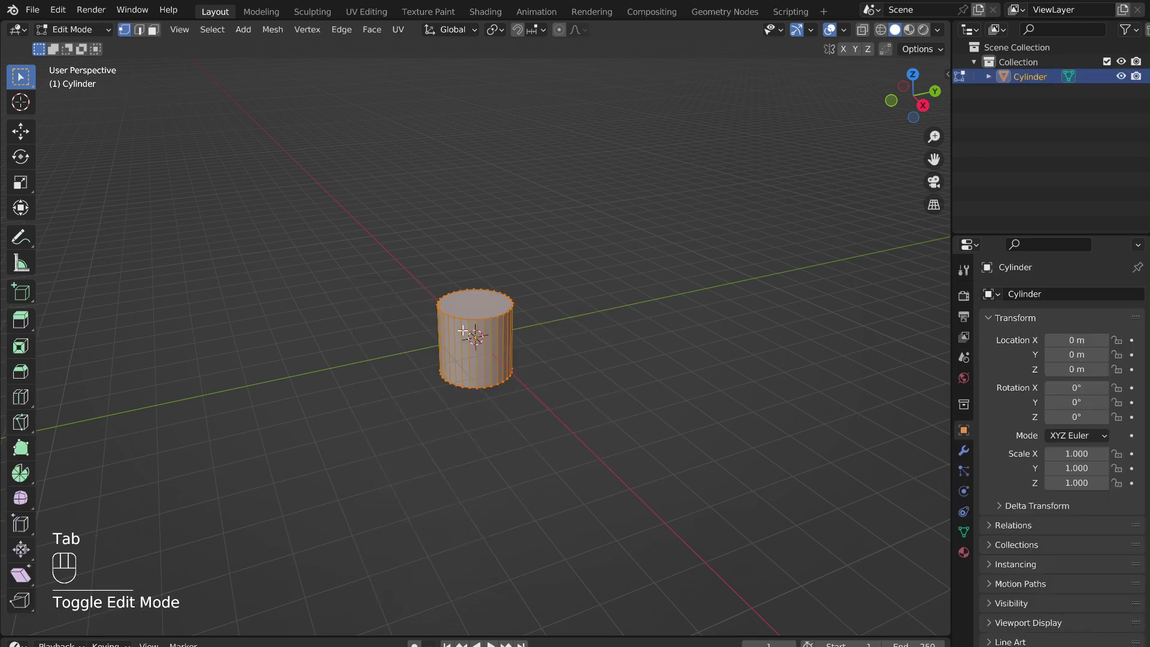
pyautogui.click(923, 106)
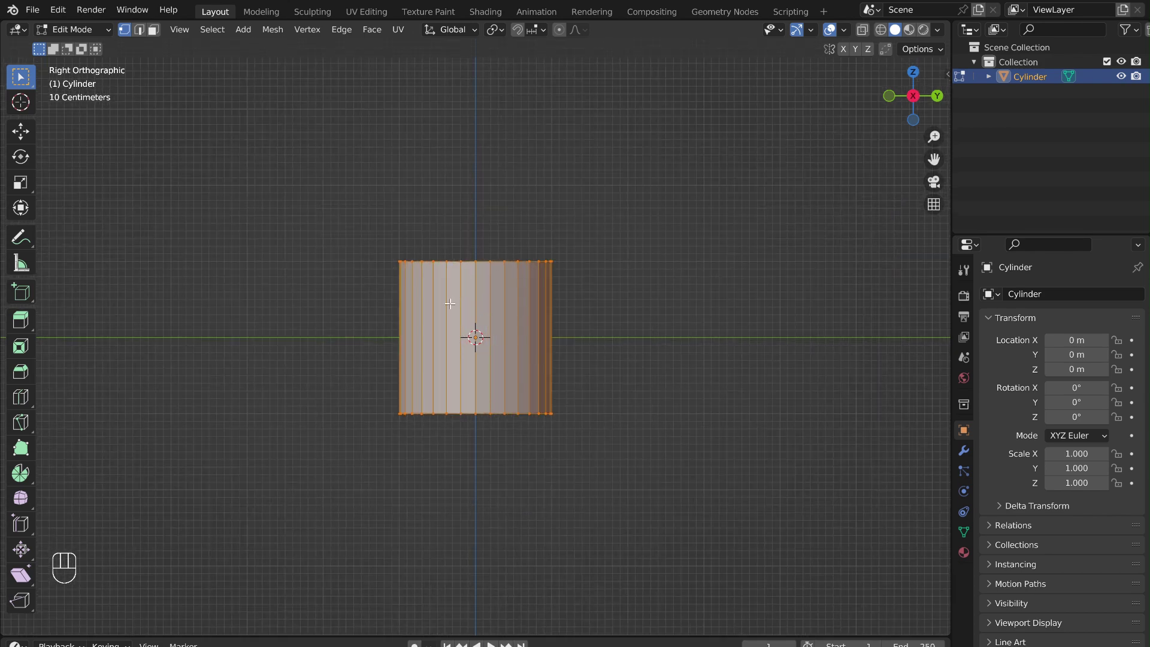
pyautogui.press('s')
pyautogui.press('z')
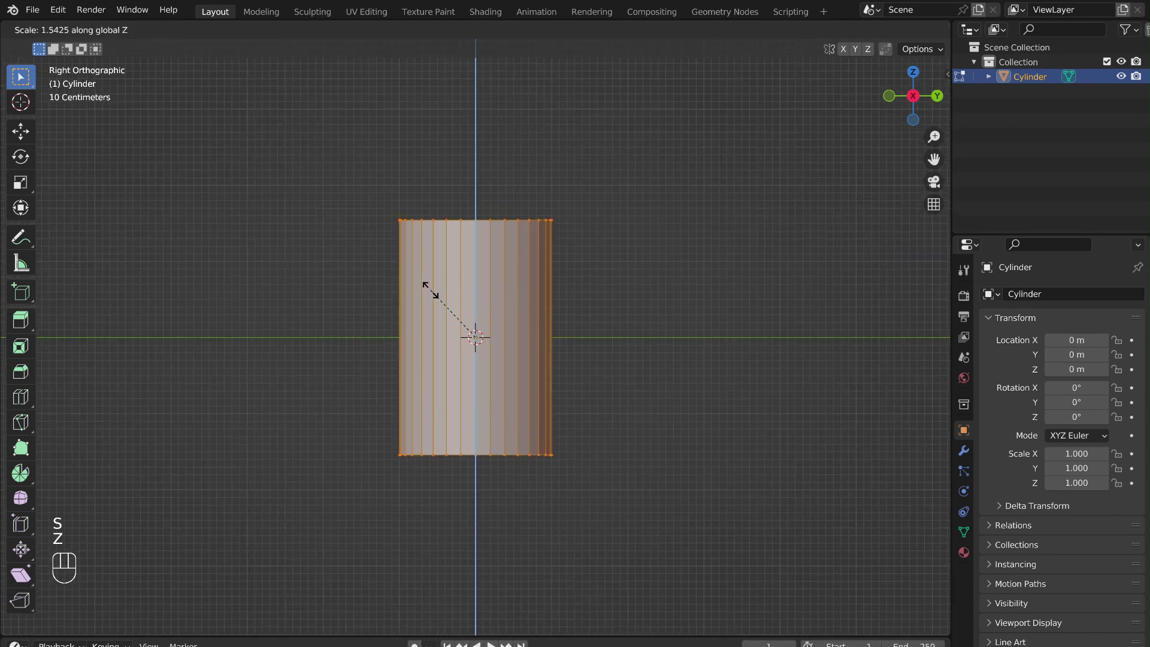
pyautogui.click(432, 292)
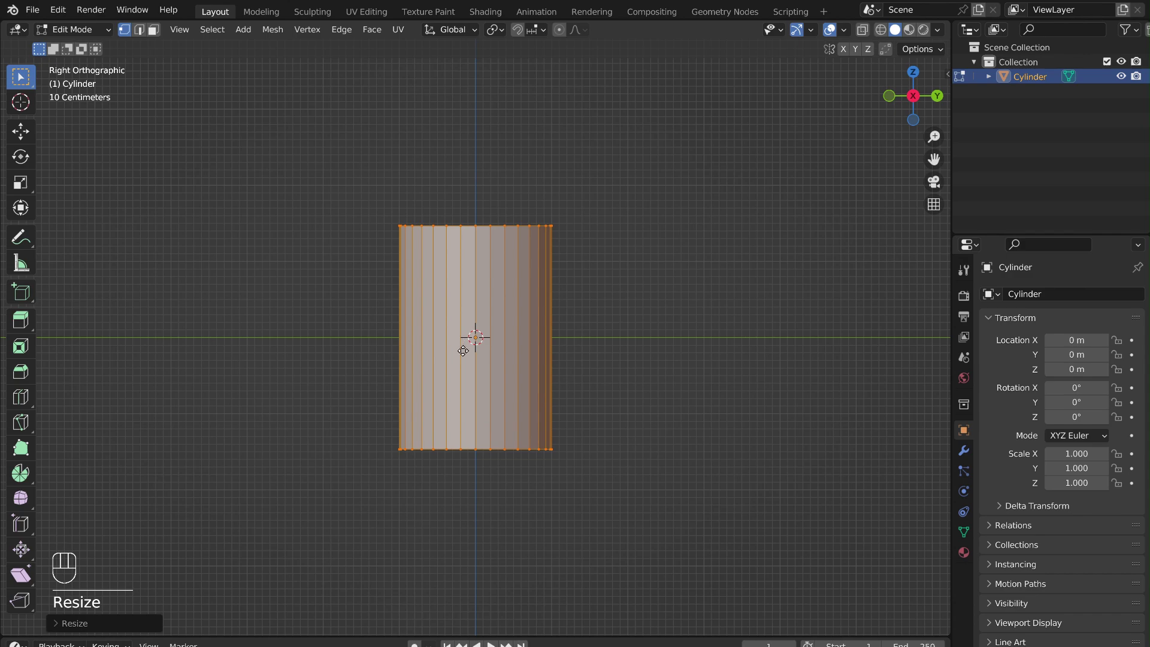
pyautogui.press('g')
pyautogui.press('z')
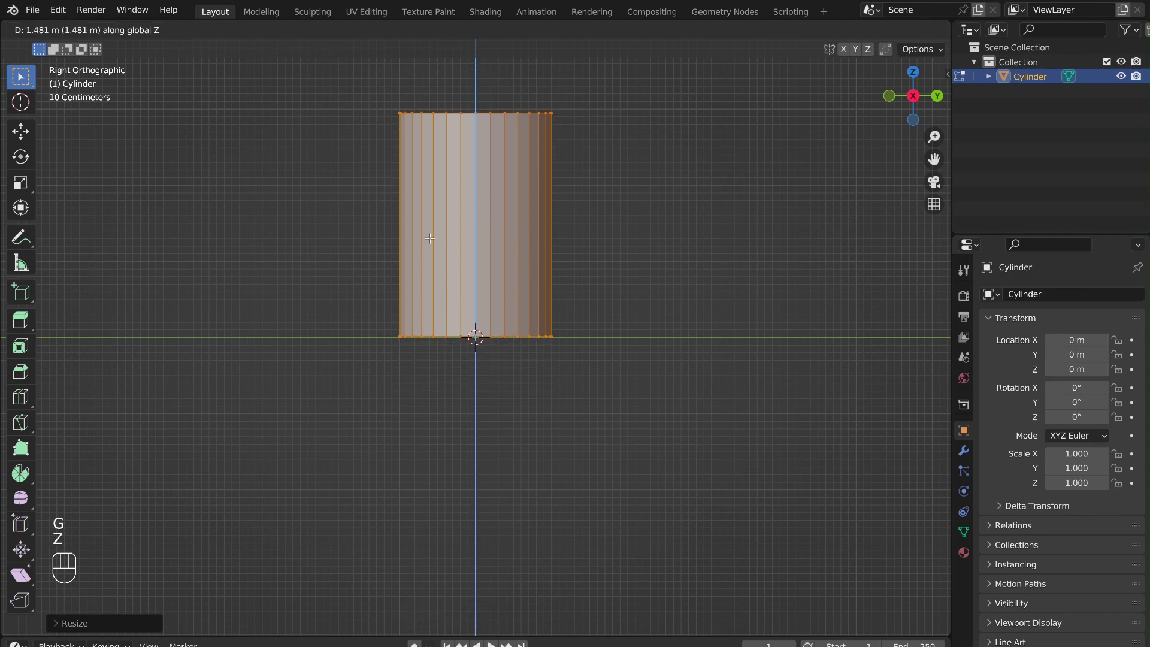
pyautogui.click(429, 239)
pyautogui.keyDown('shift'); pyautogui.moveTo(386, 268); pyautogui.dragTo(406, 422, button='middle'); pyautogui.keyUp('shift')
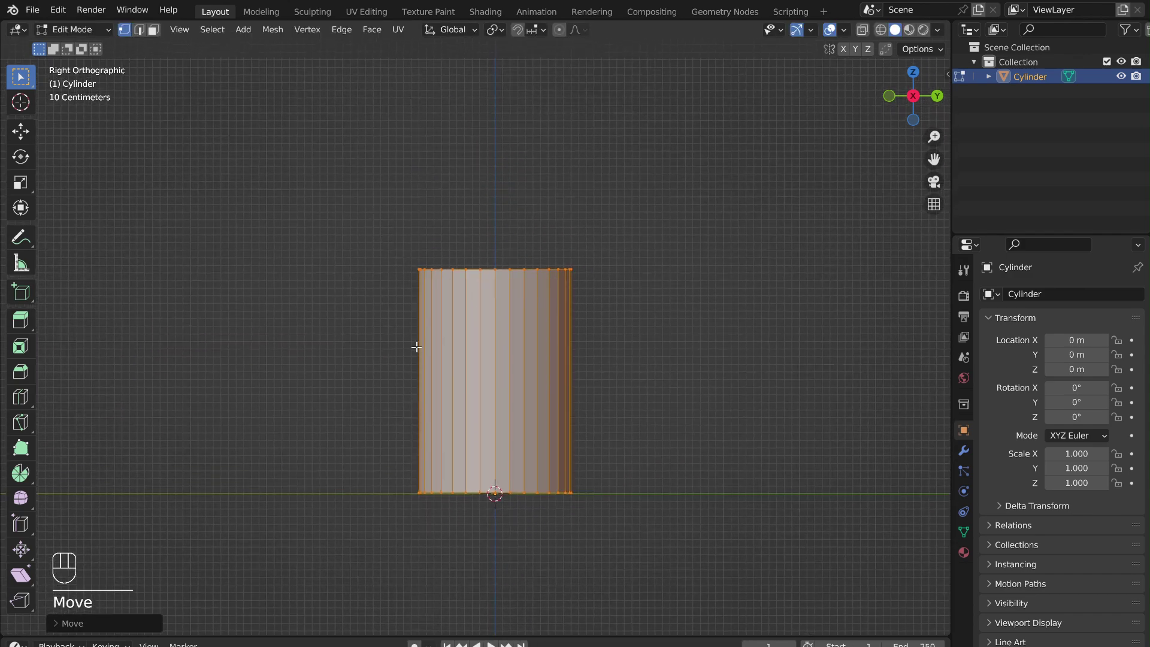
pyautogui.moveTo(416, 346); pyautogui.dragTo(457, 290, button='middle')
# - Bevel the cylinder's top edge loop with several segments into a rounded dome
pyautogui.press('alt')
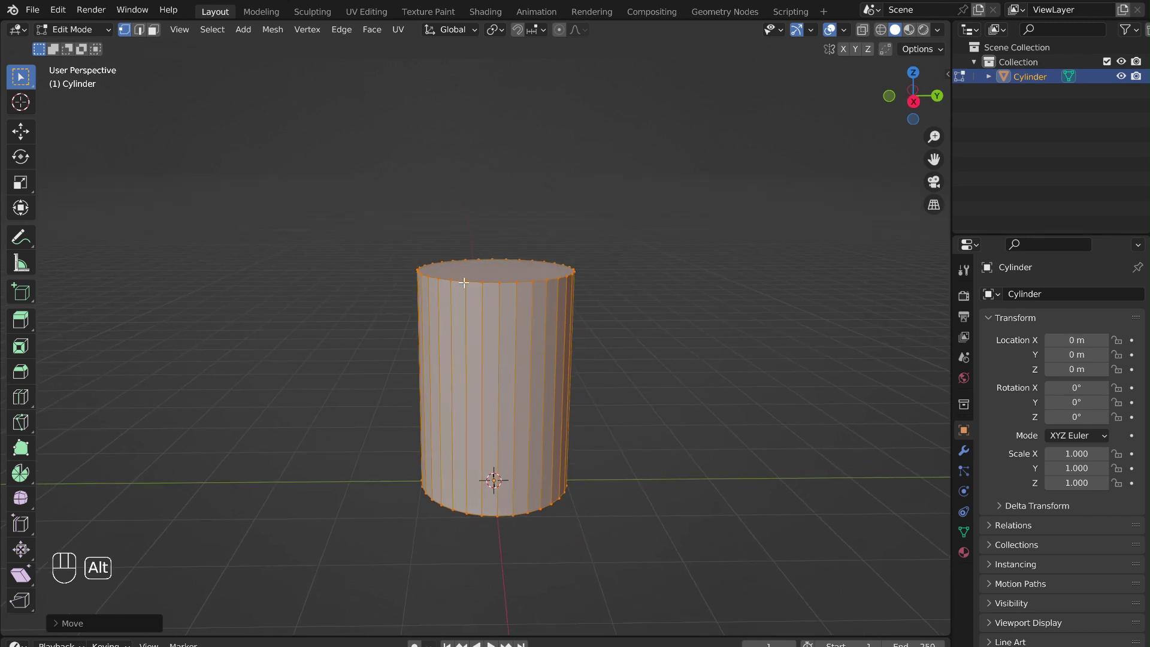
pyautogui.keyDown('alt'); pyautogui.click(458, 280); pyautogui.keyUp('alt')
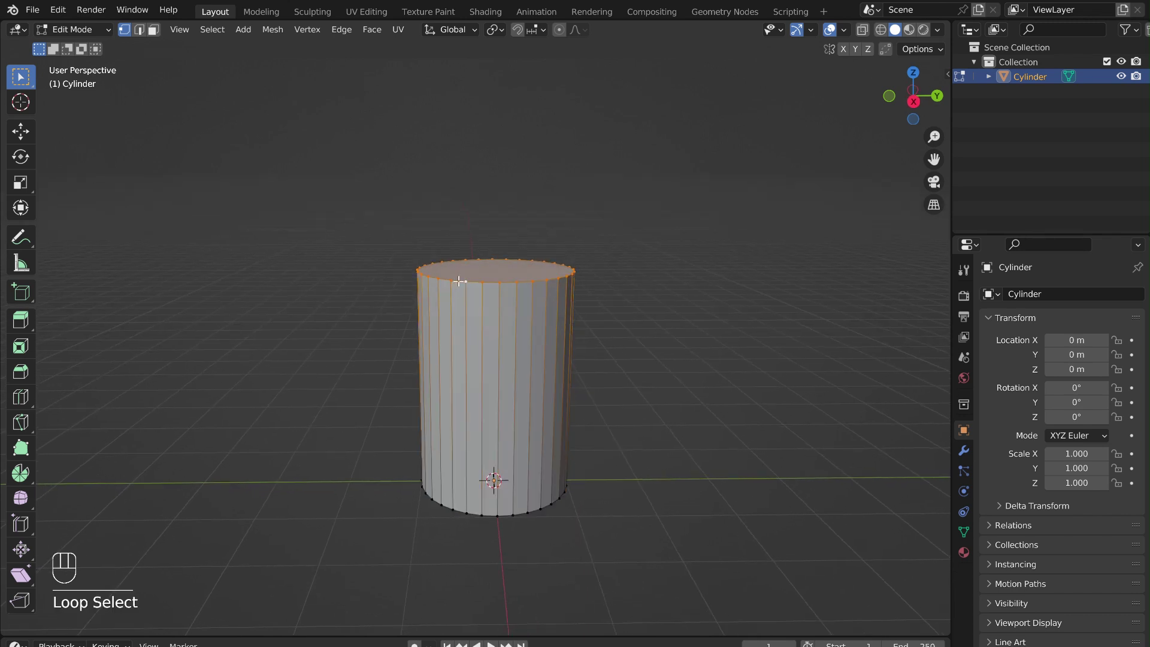
pyautogui.press('ctrl')
pyautogui.hotkey('ctrl', 'b')
pyautogui.scroll(3, 432, 274)
pyautogui.scroll(6, 431, 274)
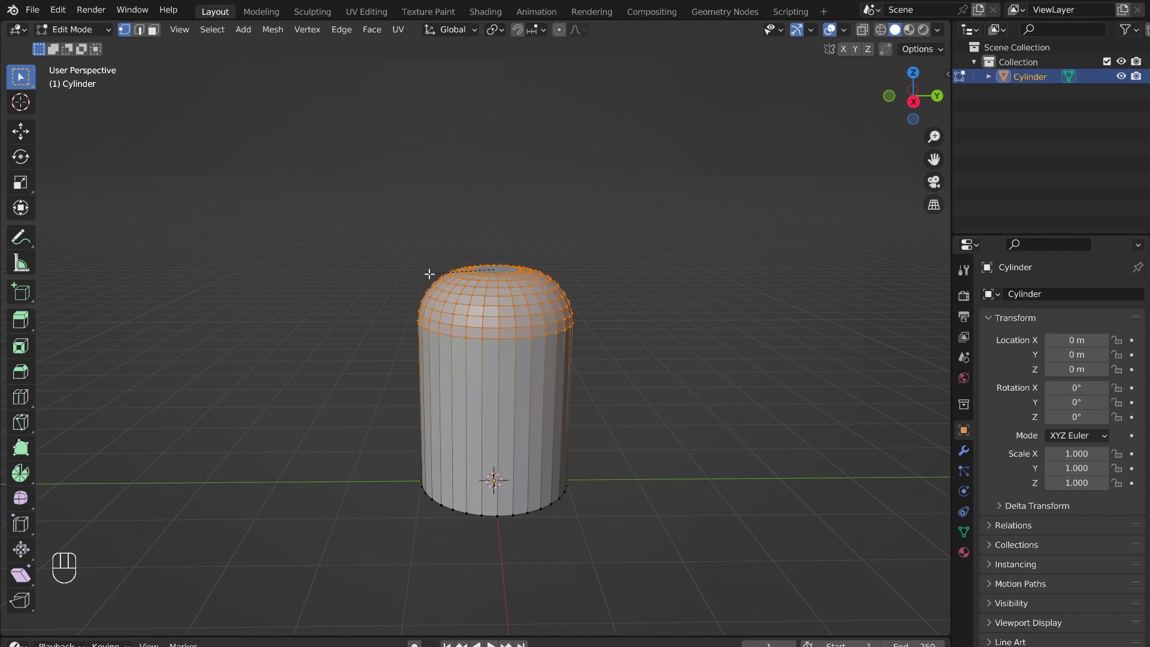
pyautogui.scroll(1, 430, 274)
pyautogui.click(430, 274)
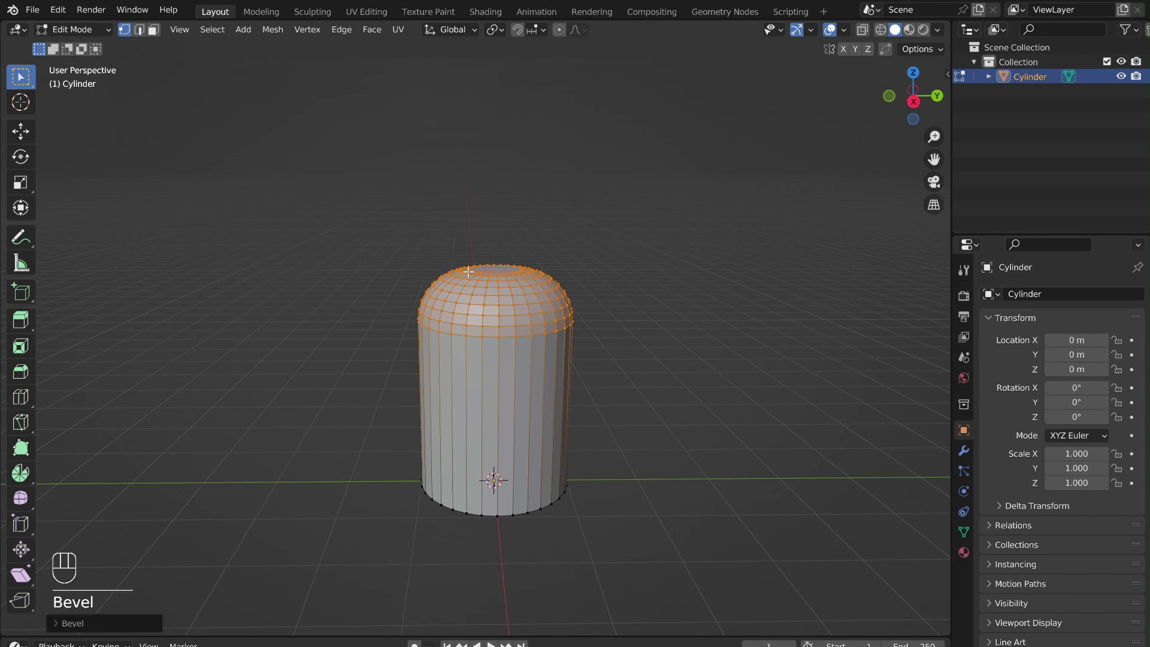
pyautogui.scroll(2, 475, 270)
pyautogui.moveTo(474, 270); pyautogui.dragTo(491, 277, button='middle')
pyautogui.scroll(-2, 492, 277)
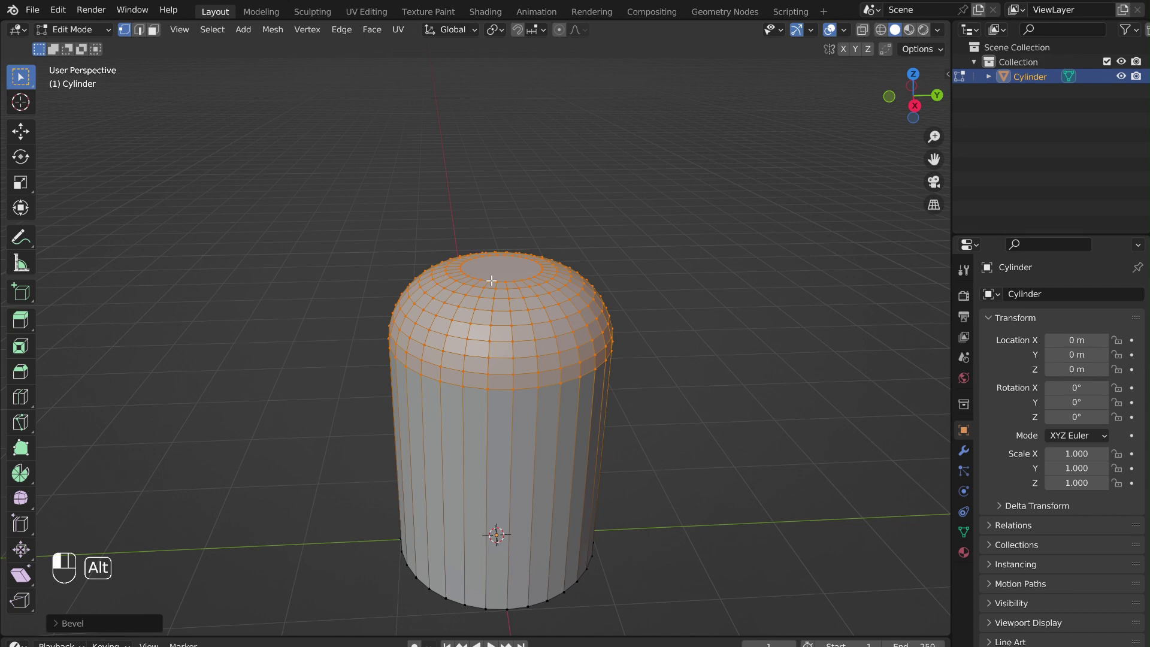
# - Extrude the top cap loop upward into a narrow neck
pyautogui.keyDown('alt'); pyautogui.click(491, 281); pyautogui.keyUp('alt')
pyautogui.press('e')
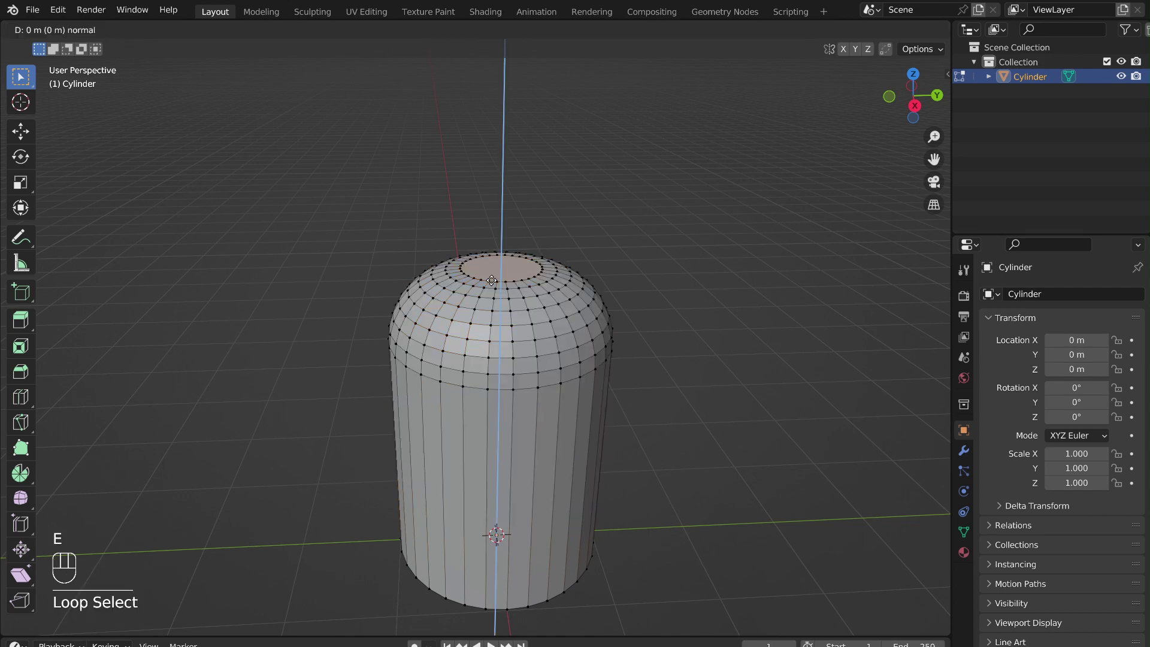
pyautogui.click(467, 213)
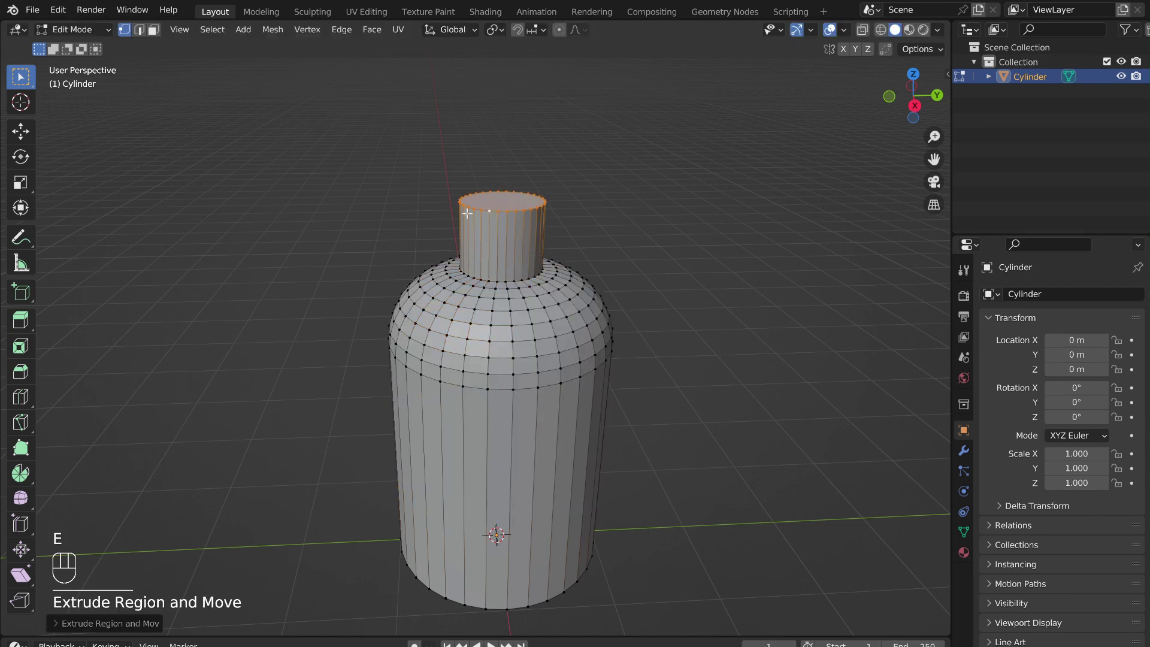
# - Bevel the neck's top rim and the loop where the neck meets the body
pyautogui.hotkey('ctrl', 'b')
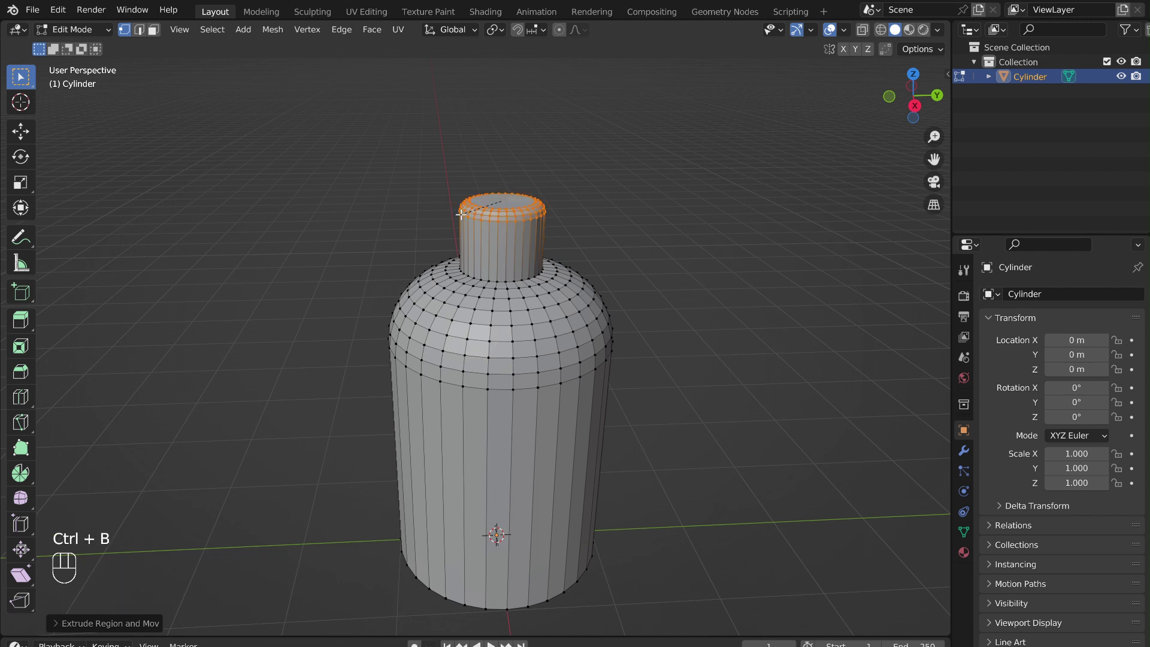
pyautogui.click(462, 213)
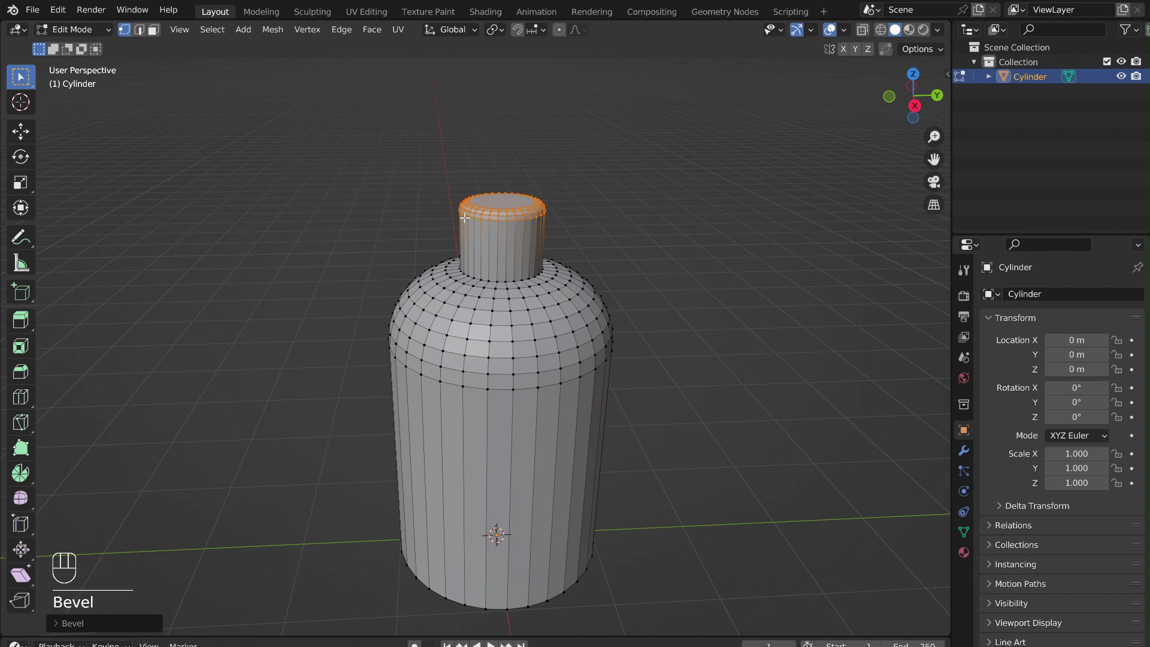
pyautogui.keyDown('alt'); pyautogui.click(482, 279); pyautogui.keyUp('alt')
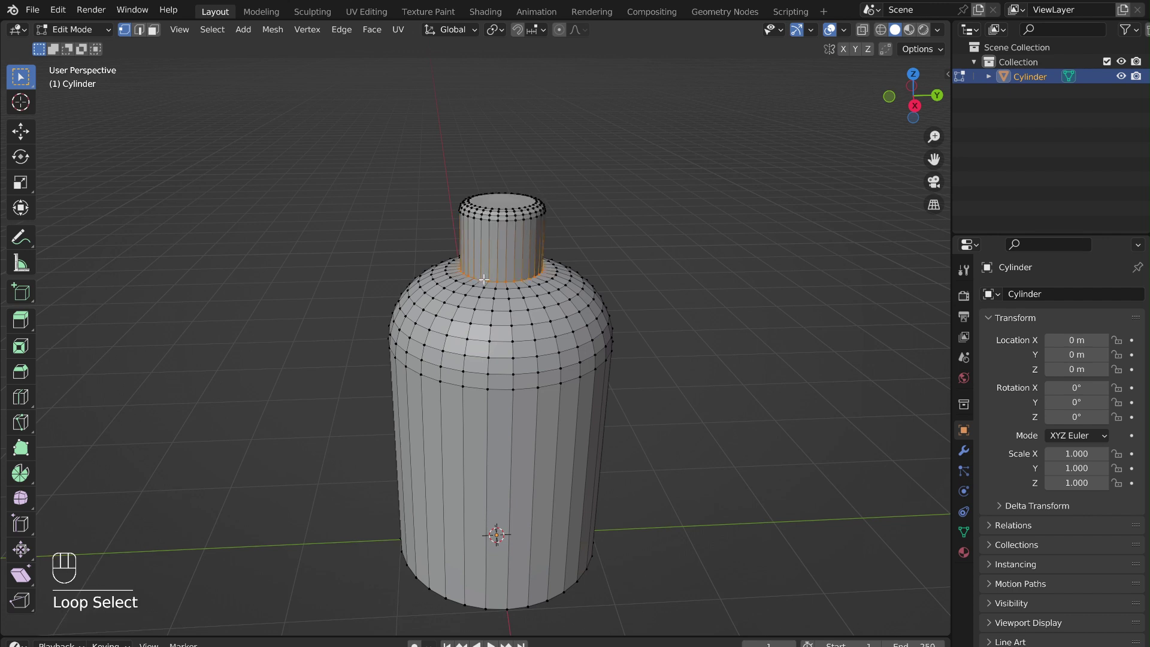
pyautogui.hotkey('ctrl', 'b')
# - Finish the neck-base bevel and add a Solidify modifier to the bottle in Object Mode
pyautogui.click(480, 276)
pyautogui.press('Tab')
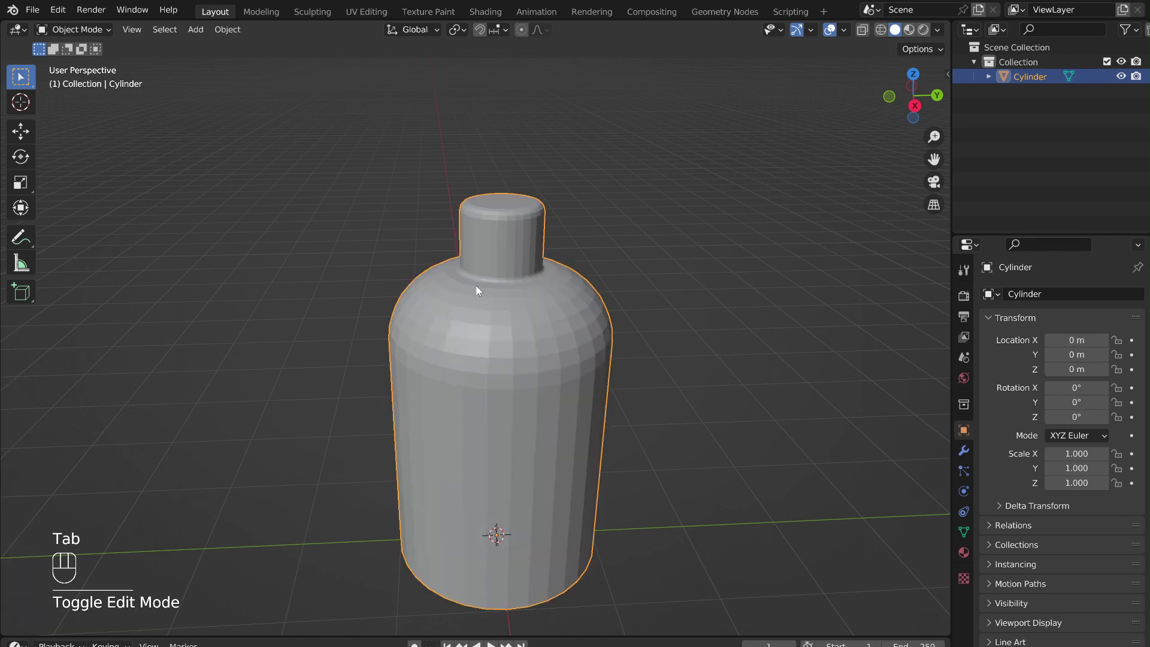
pyautogui.click(964, 451)
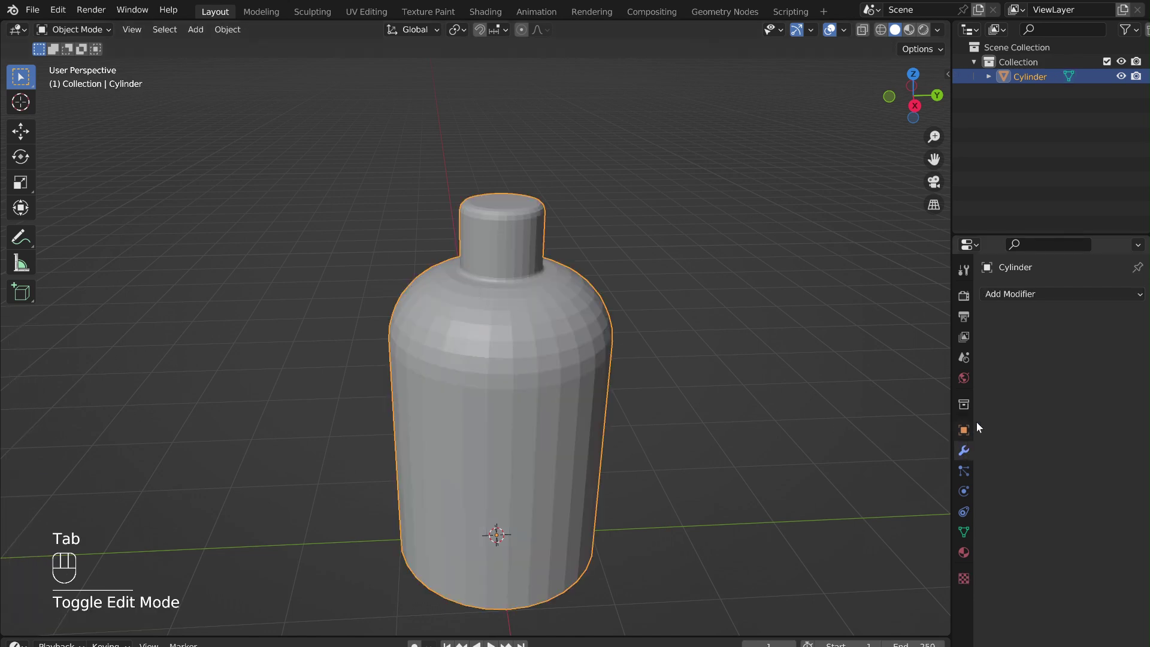
pyautogui.click(1048, 292)
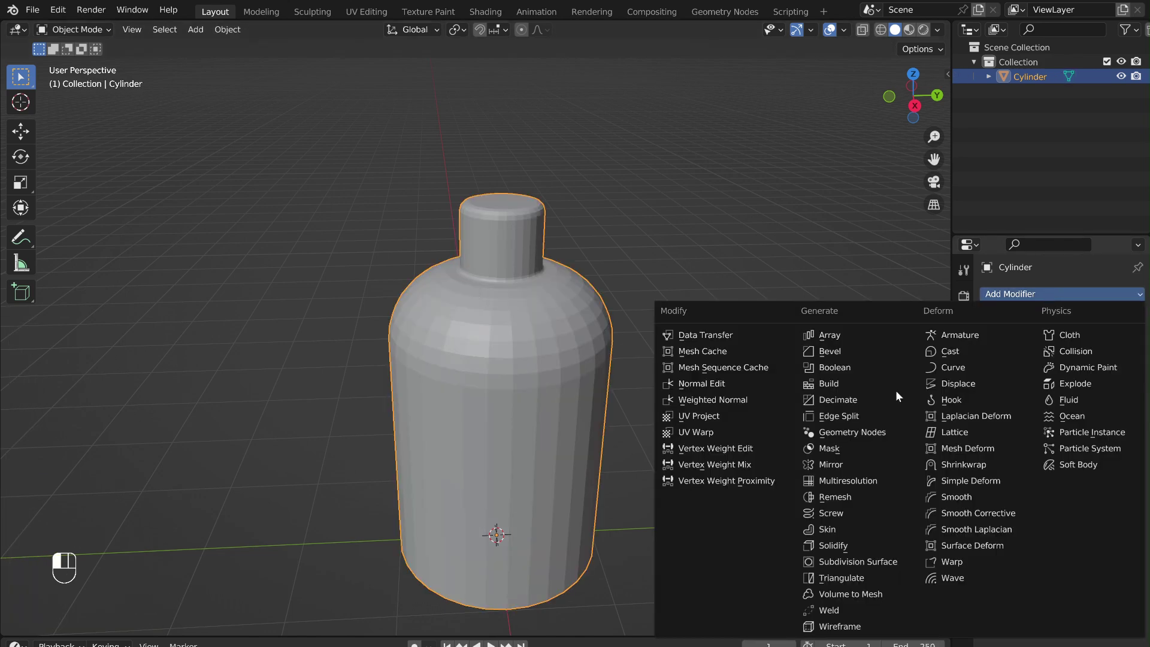
pyautogui.click(824, 547)
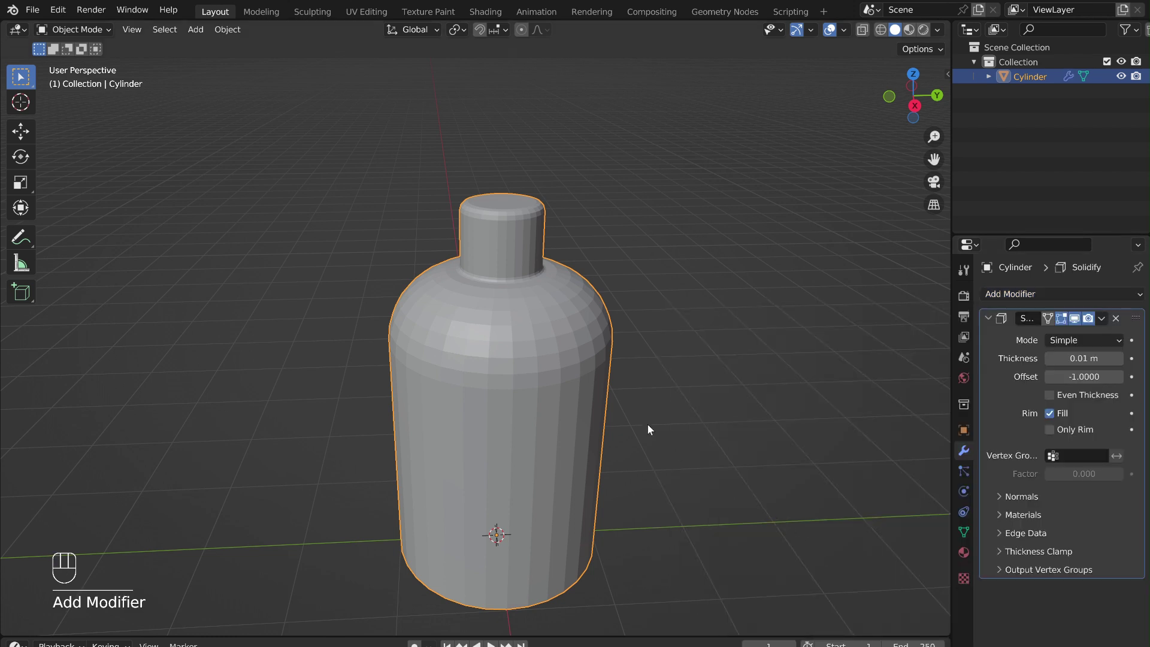
# - Set the Solidify thickness to 0.08 m, checking in X-ray, then apply the modifier
pyautogui.click(863, 30)
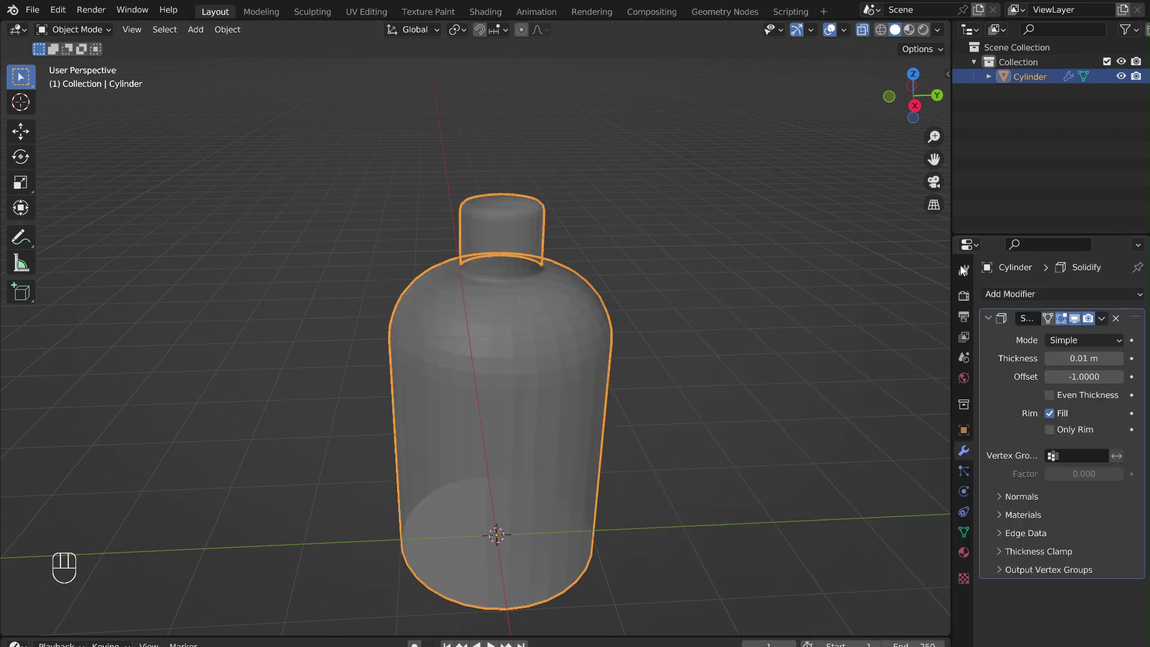
pyautogui.moveTo(1078, 358); pyautogui.dragTo(1095, 358)
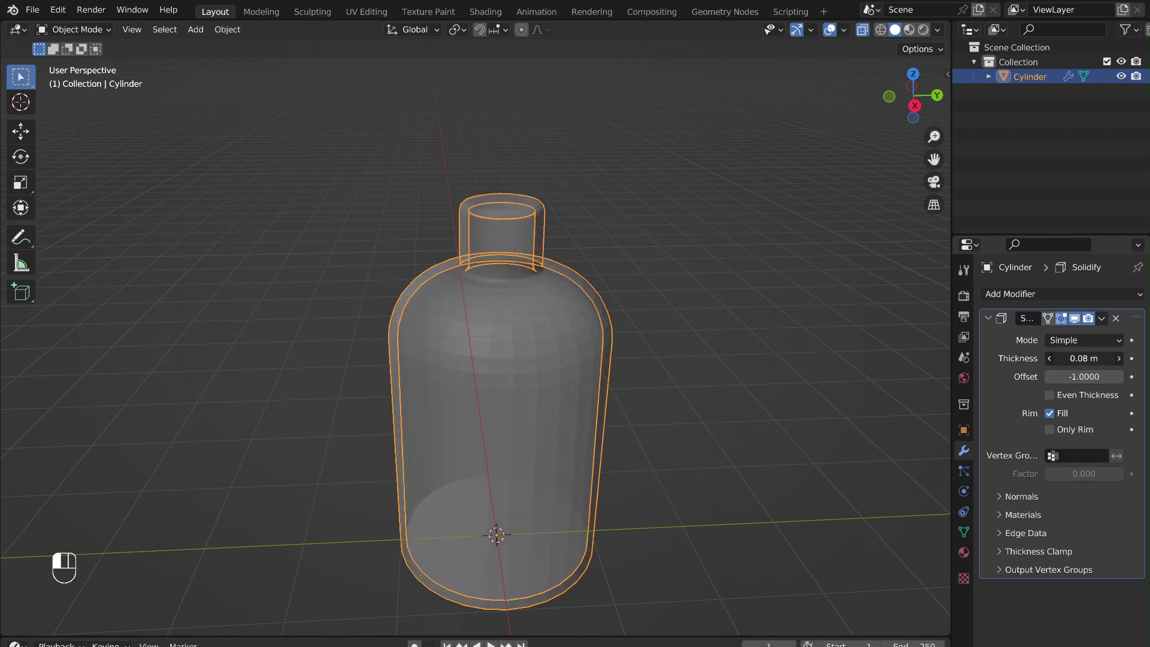
pyautogui.click(1100, 319)
pyautogui.click(1079, 334)
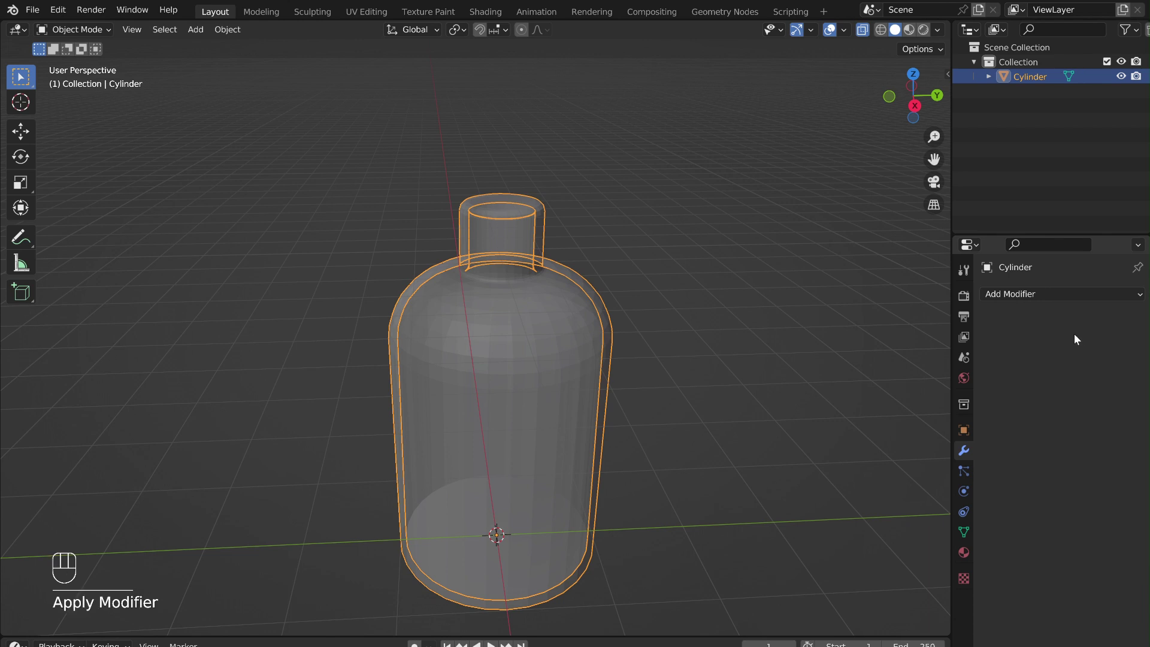
pyautogui.click(863, 31)
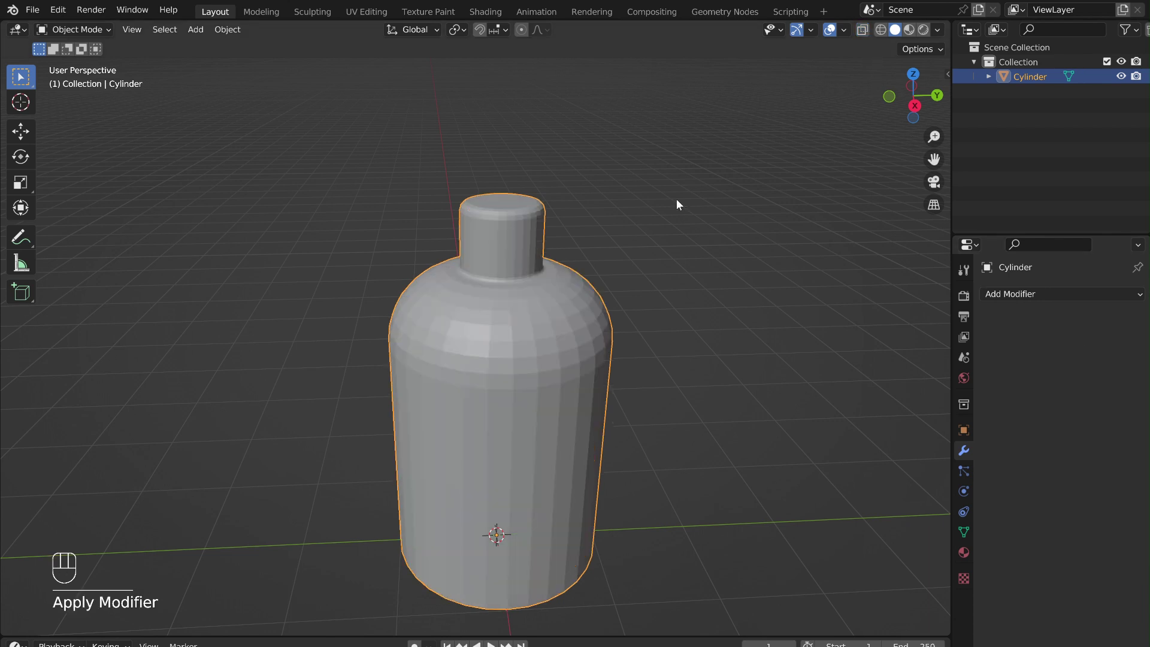
# - Select the linked outer shell and hide it to expose the inner mesh
pyautogui.press('Tab')
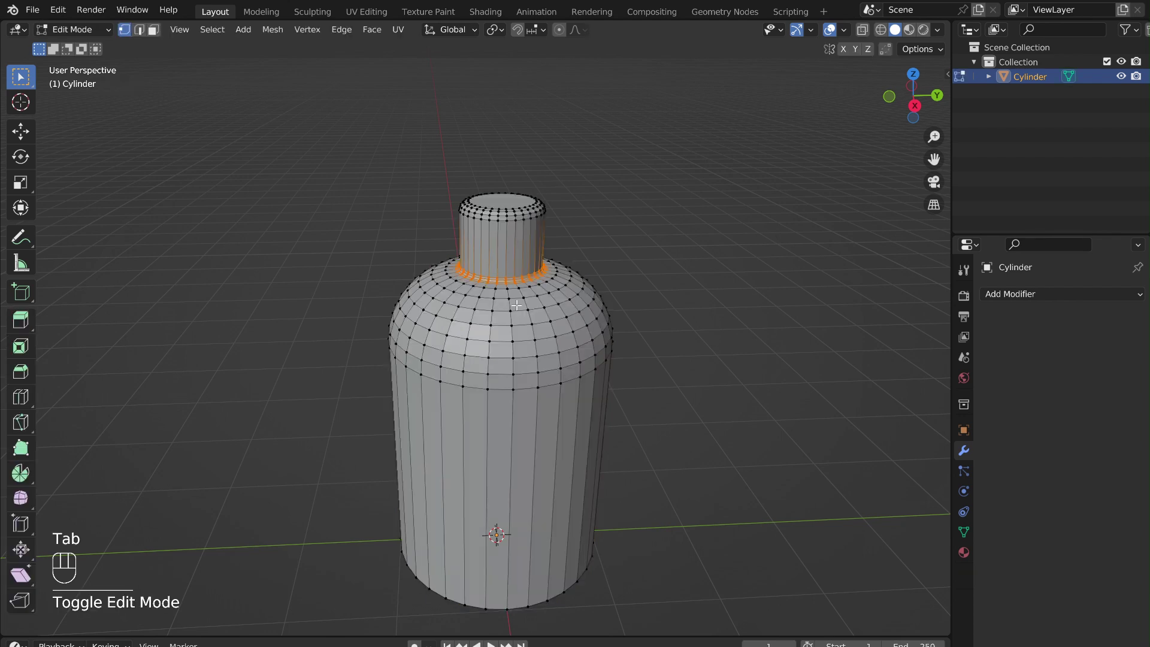
pyautogui.click(485, 342)
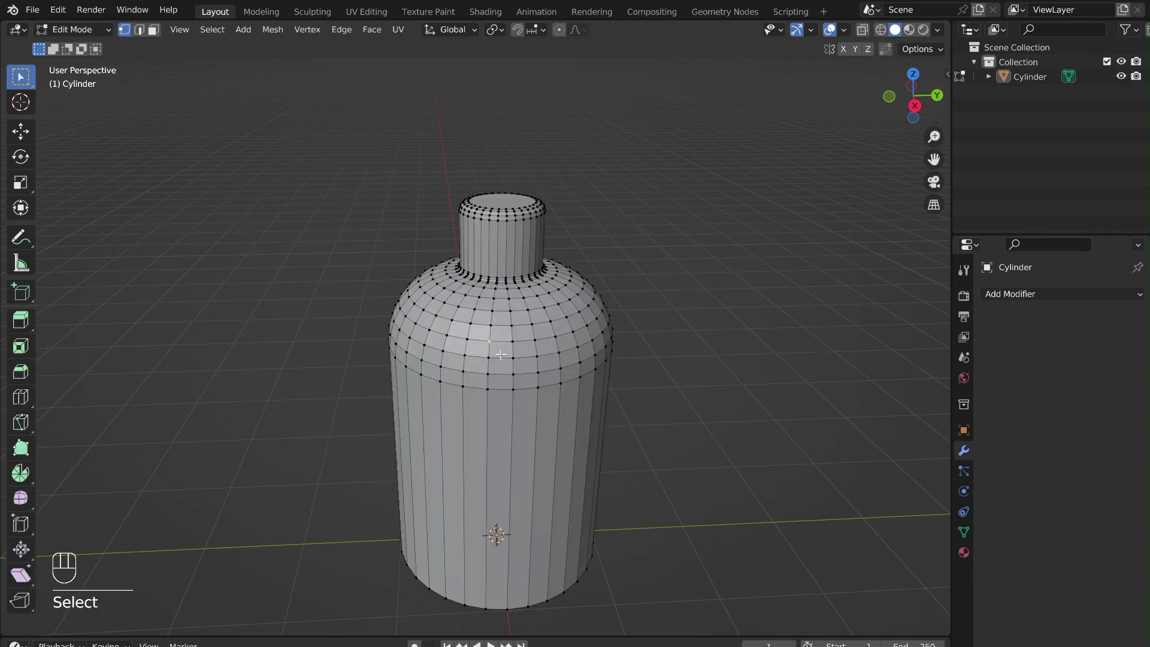
pyautogui.press('ctrl')
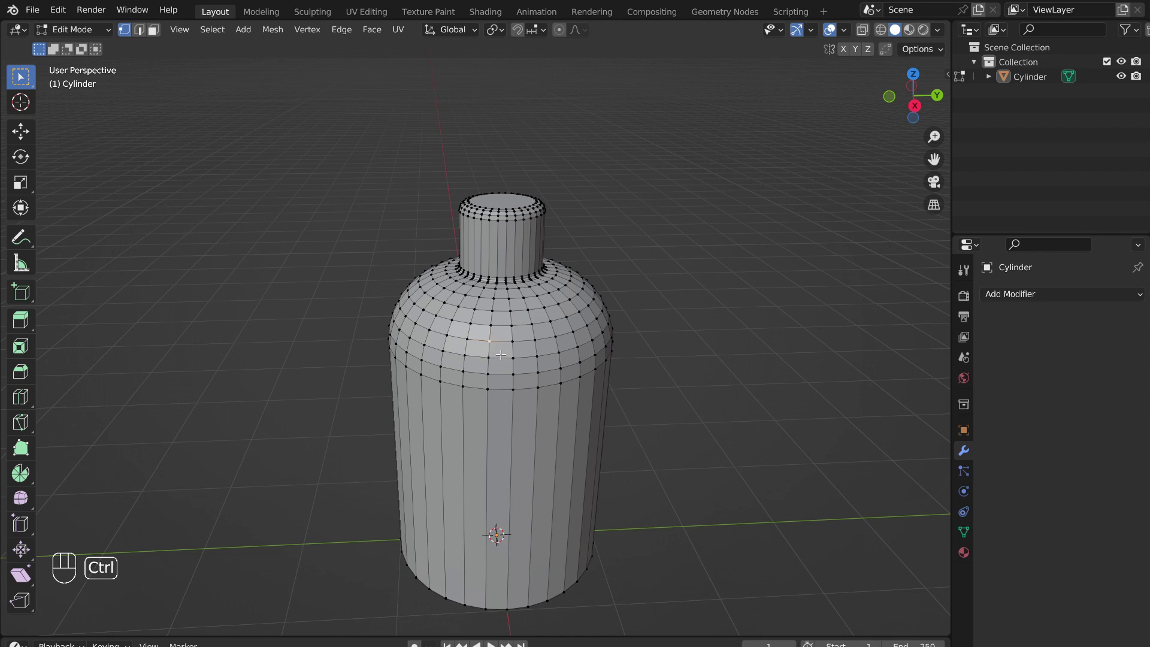
pyautogui.hotkey('ctrl', 'l')
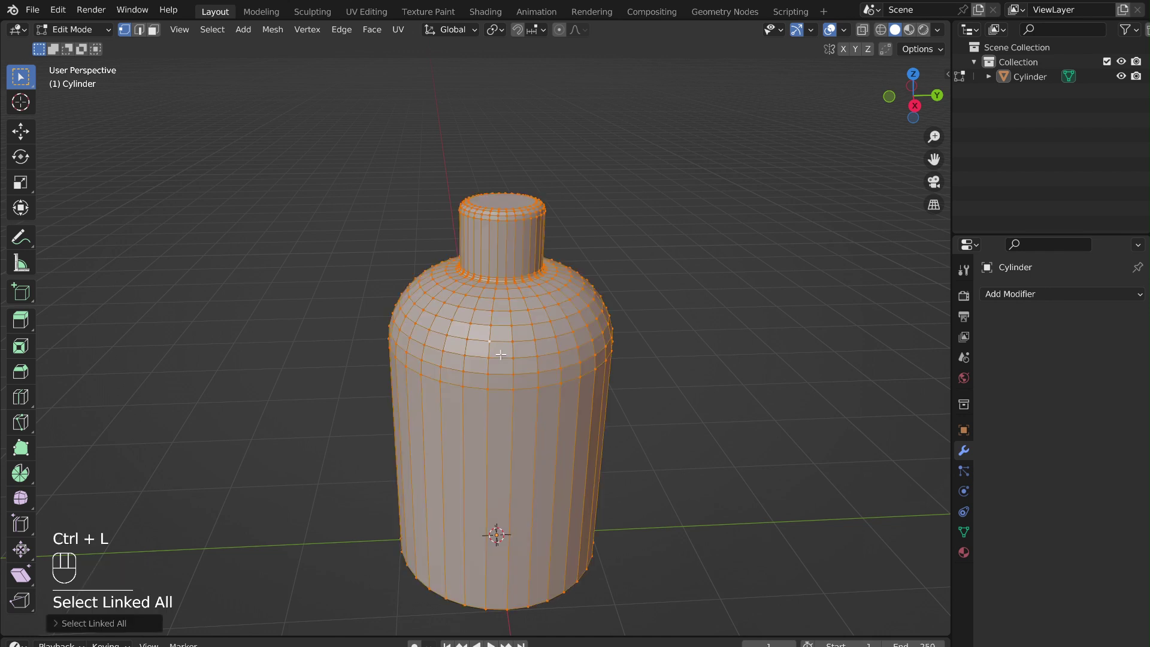
pyautogui.press('h')
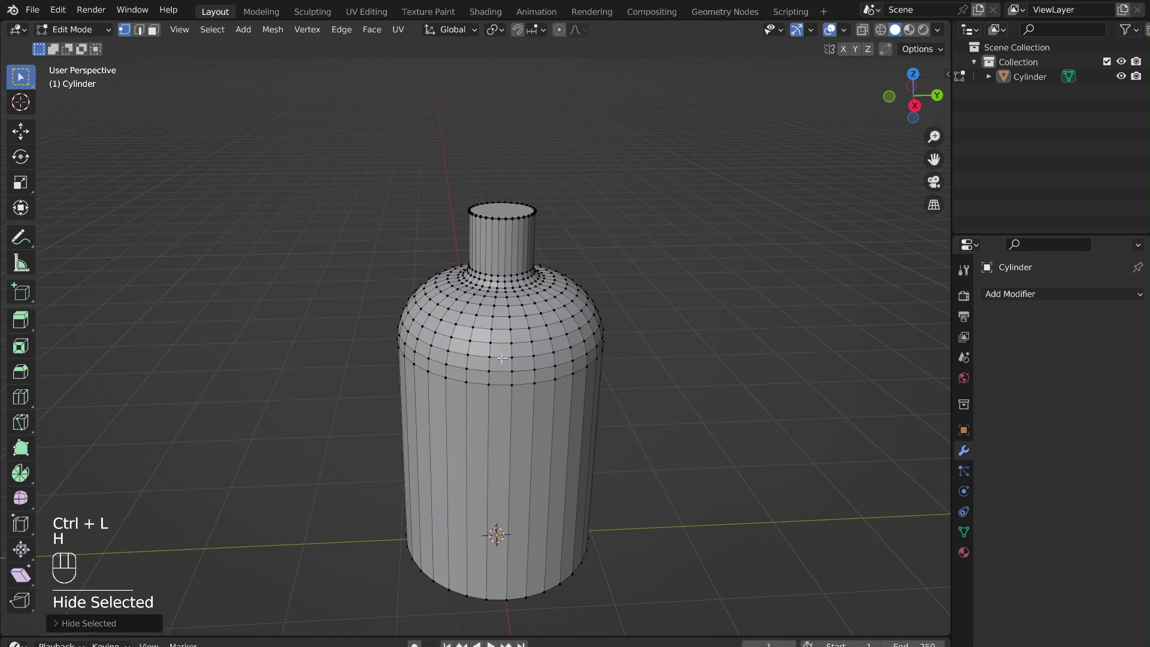
# - Bevel the inner mesh's bottom edge loop with multiple segments into a rounded base
pyautogui.press('alt')
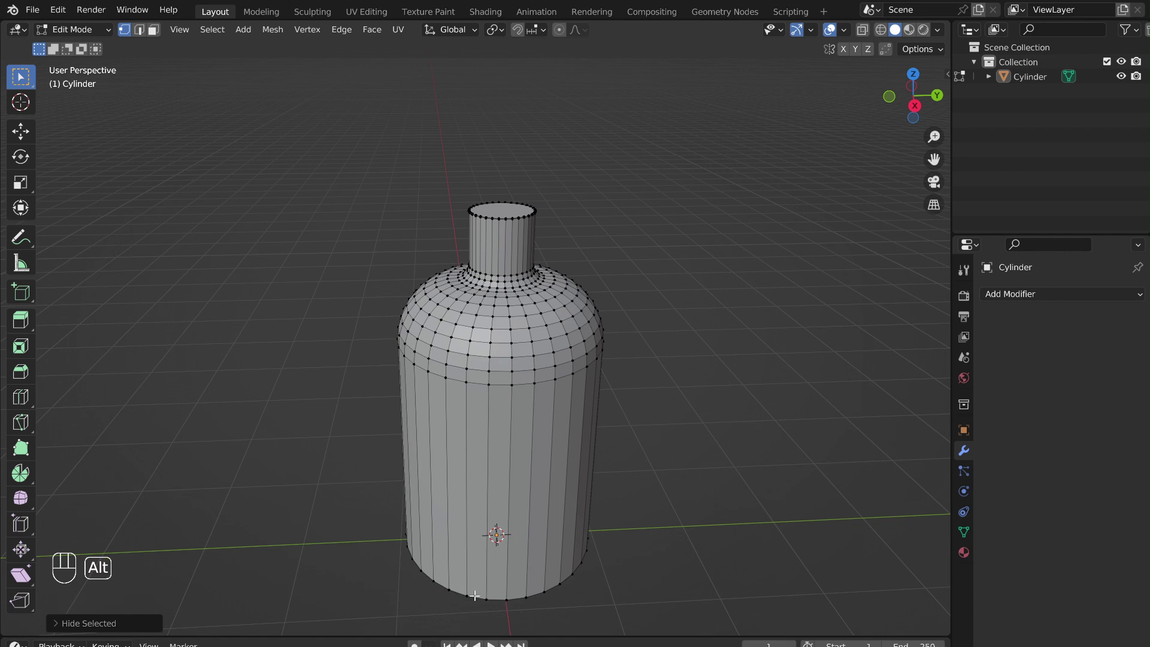
pyautogui.keyDown('alt'); pyautogui.click(475, 595); pyautogui.keyUp('alt')
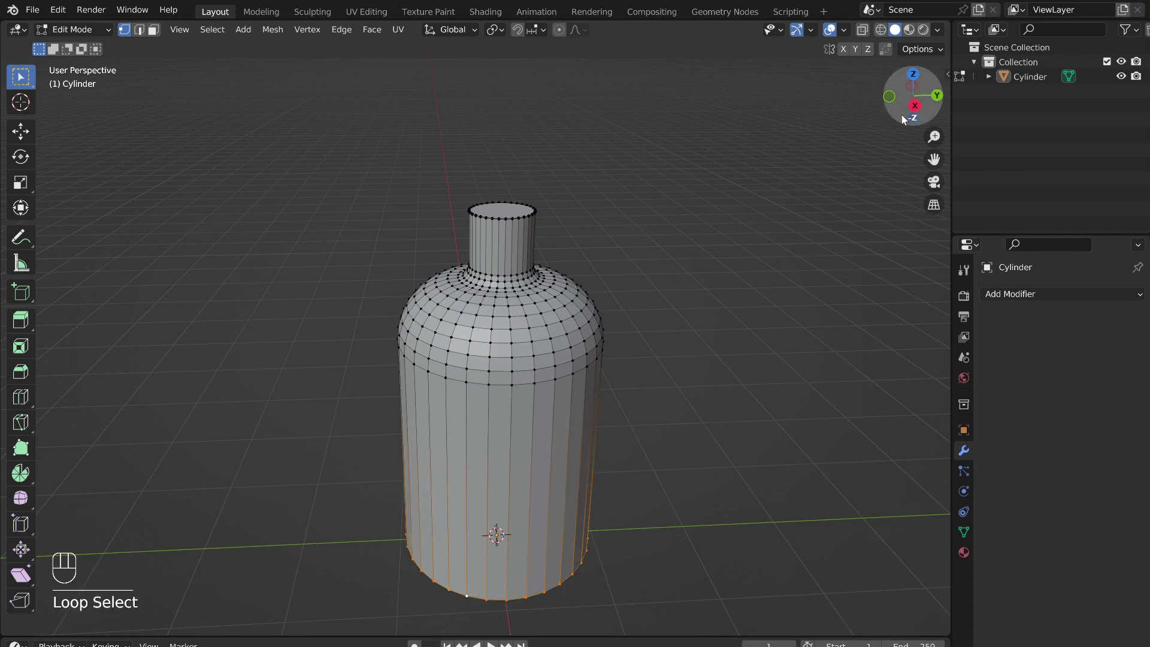
pyautogui.click(914, 106)
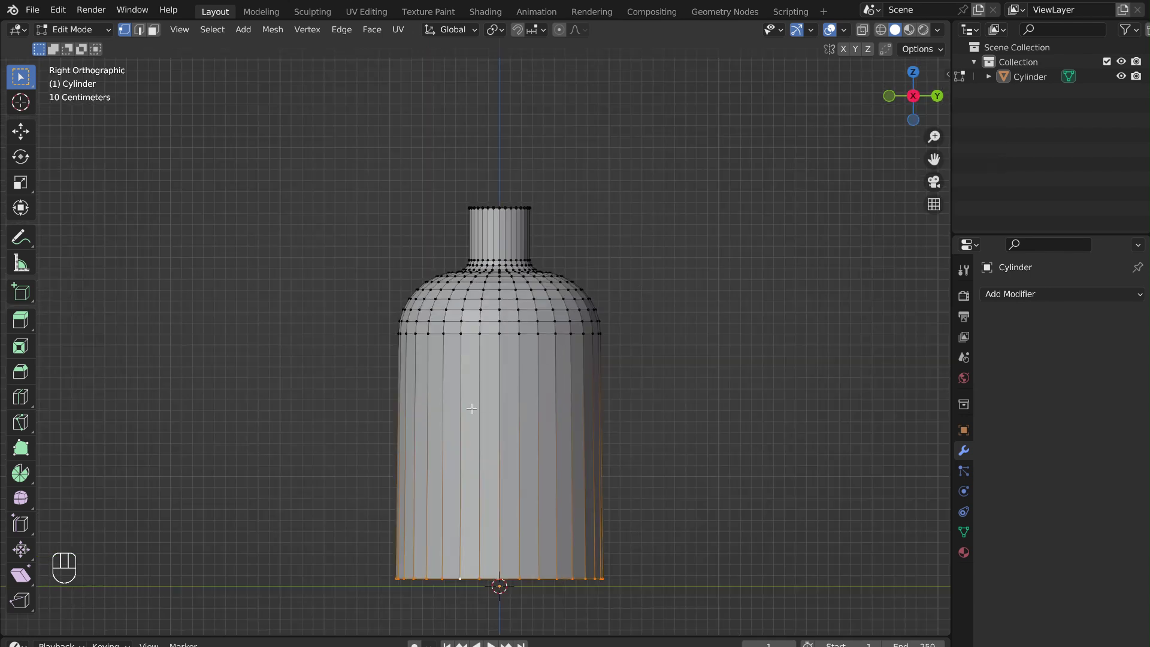
pyautogui.press('ctrl')
pyautogui.hotkey('ctrl', 'b')
pyautogui.scroll(5, 400, 402)
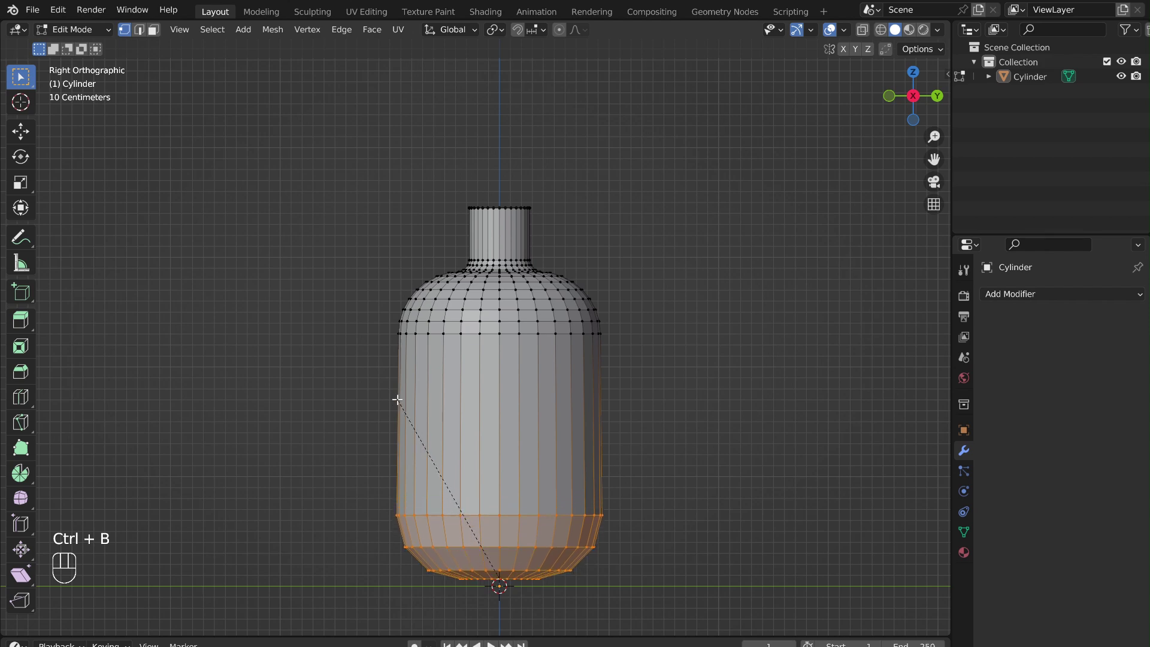
pyautogui.click(395, 400)
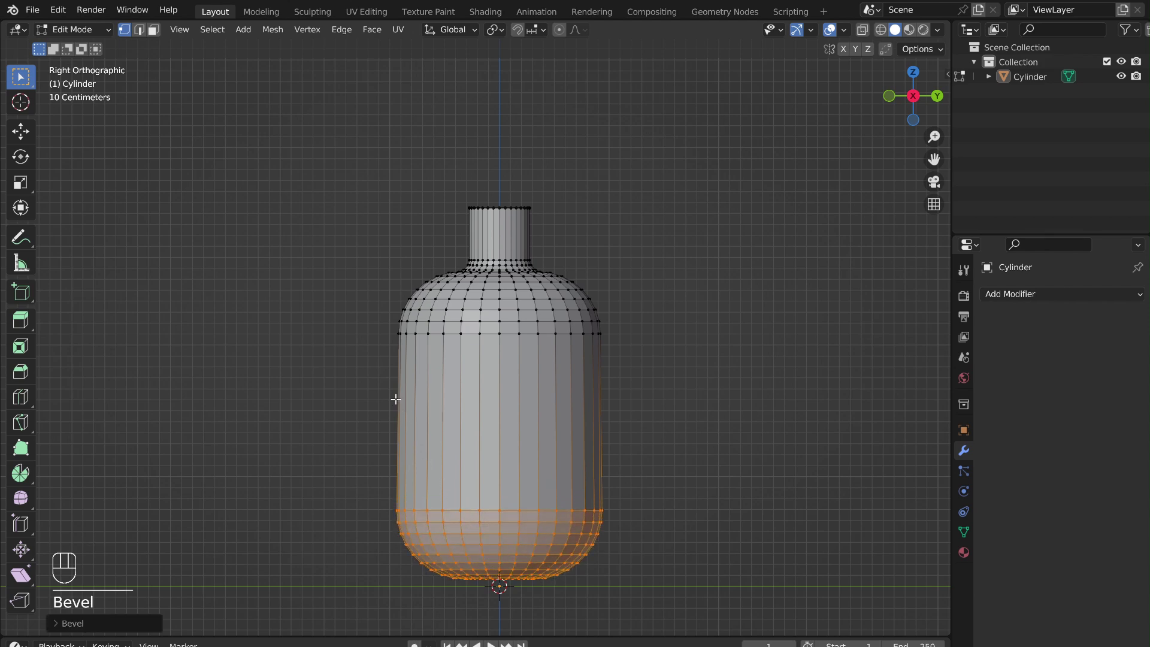
# - Raise the rounded bottom slightly along Z, then select the entire inner mesh
pyautogui.press('g')
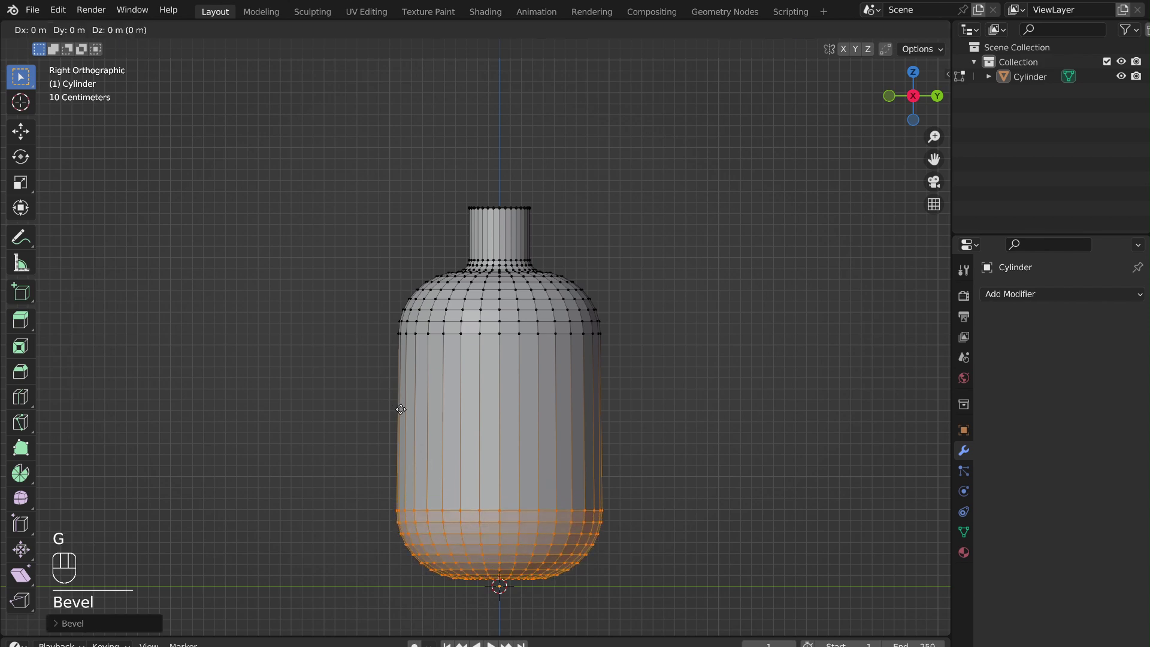
pyautogui.press('z')
pyautogui.click(395, 382)
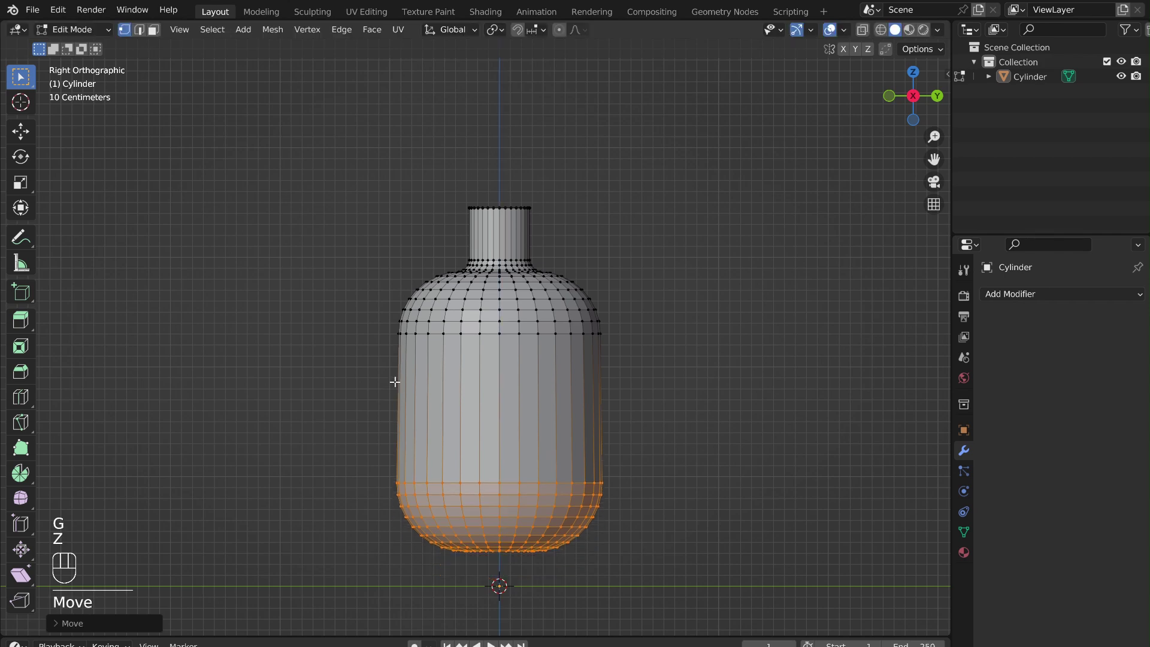
pyautogui.click(395, 381)
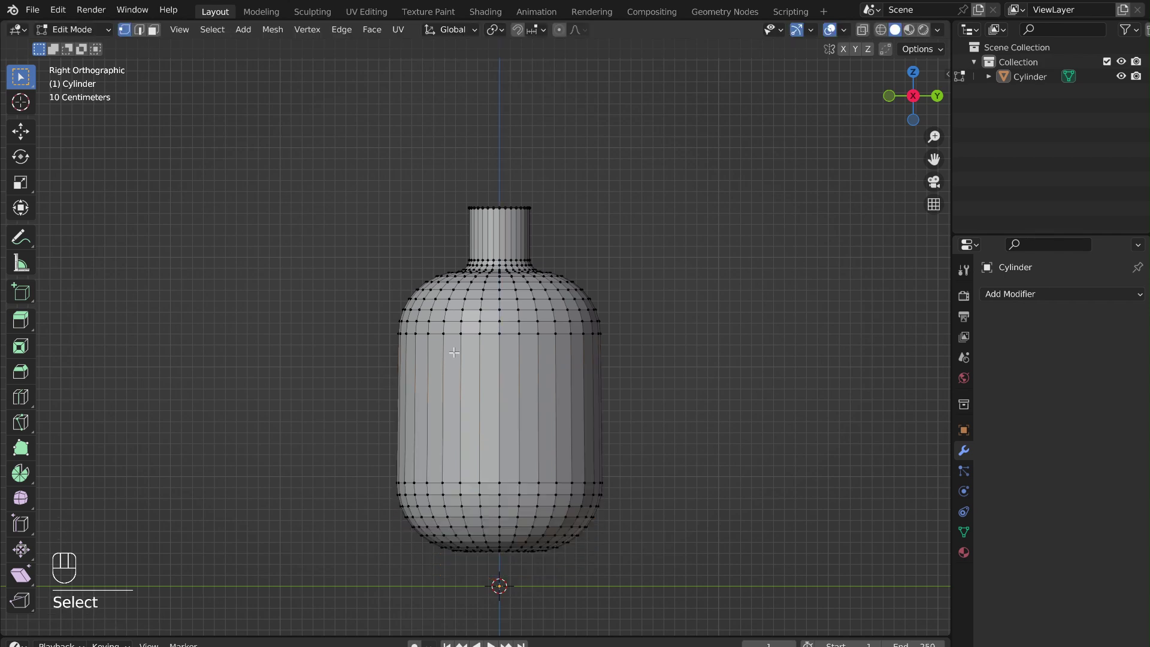
pyautogui.press('a')
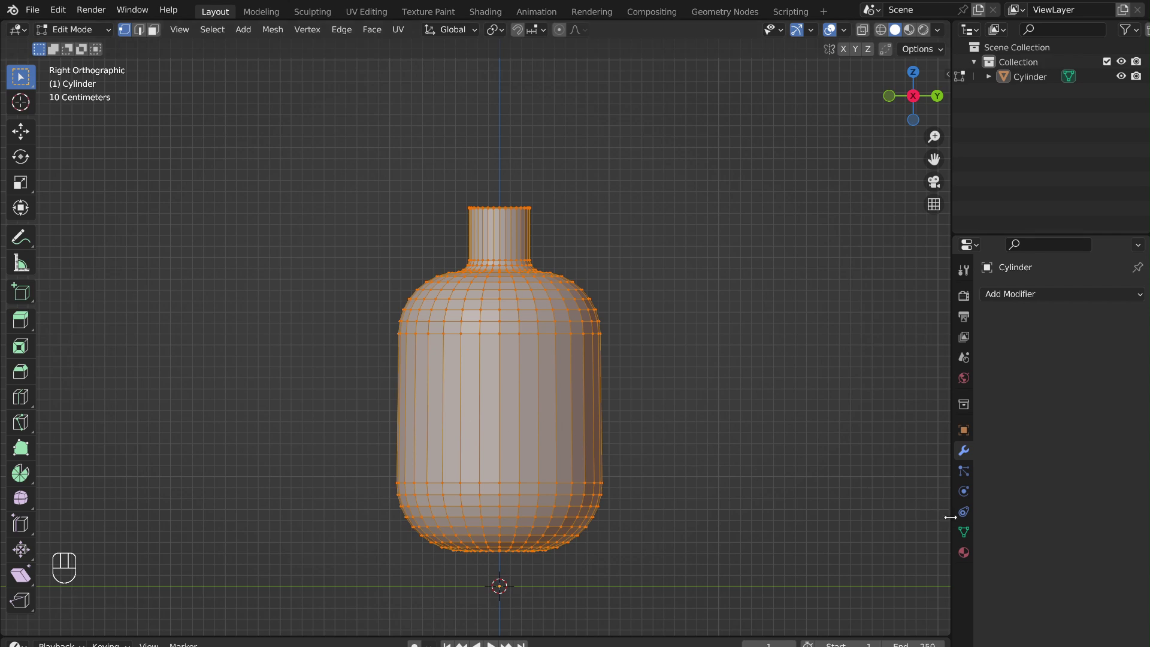
# - Create a new material, assign it to the inner mesh, and name it 'inner'
pyautogui.click(964, 552)
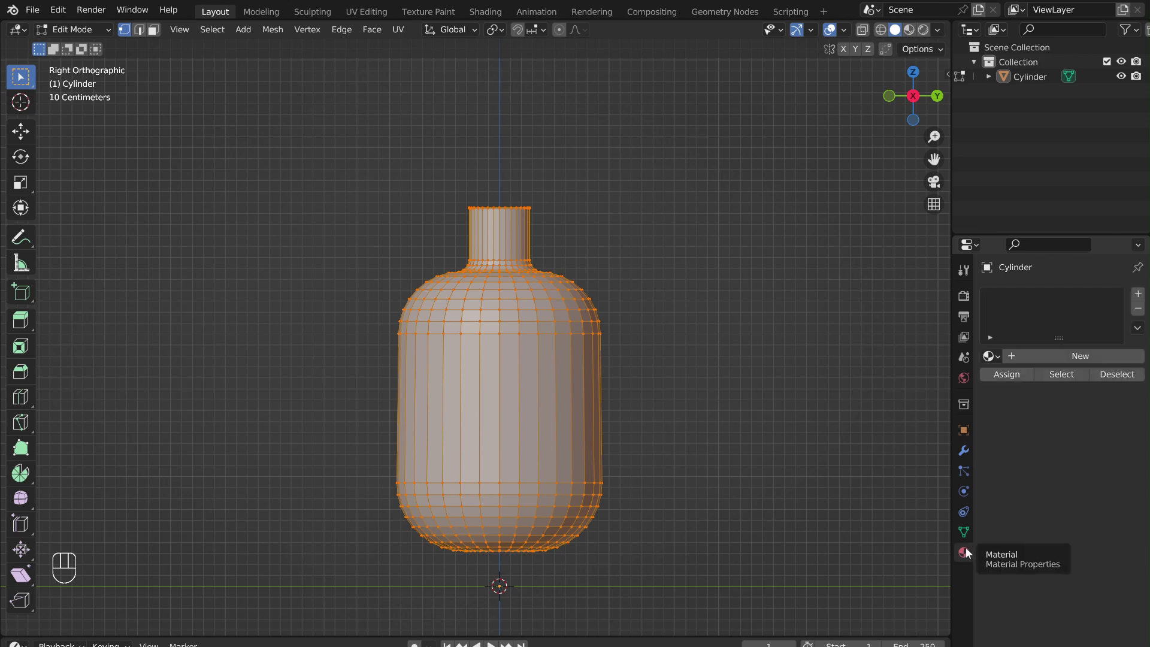
pyautogui.click(1014, 355)
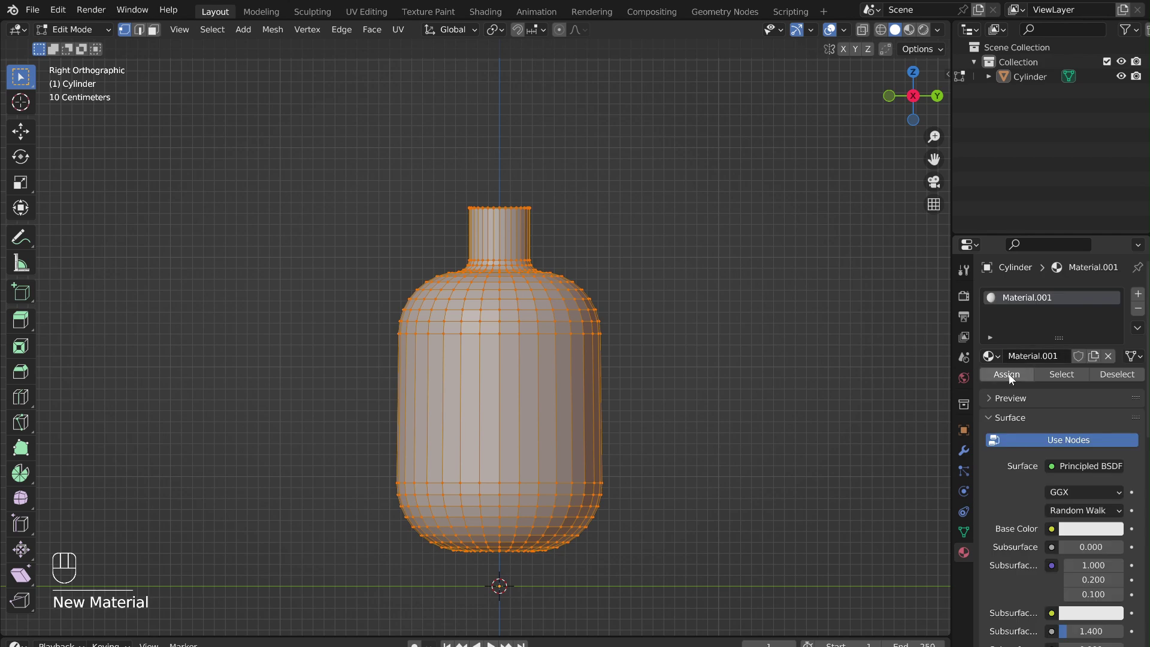
pyautogui.click(1008, 372)
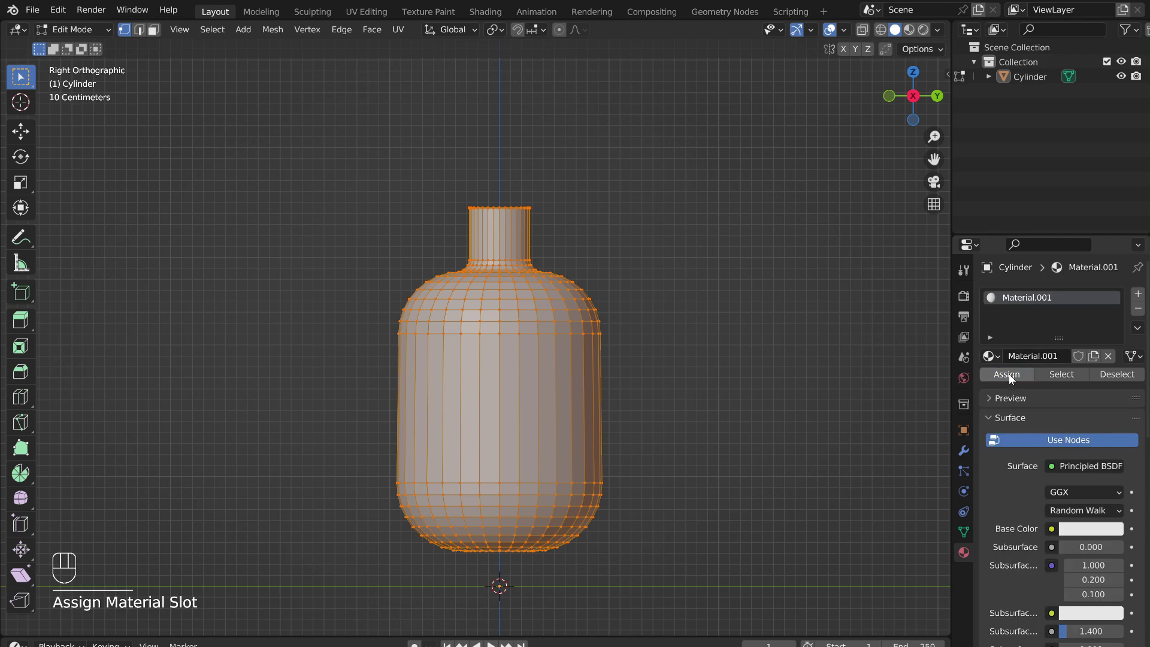
pyautogui.click(1024, 355)
pyautogui.write('inner')
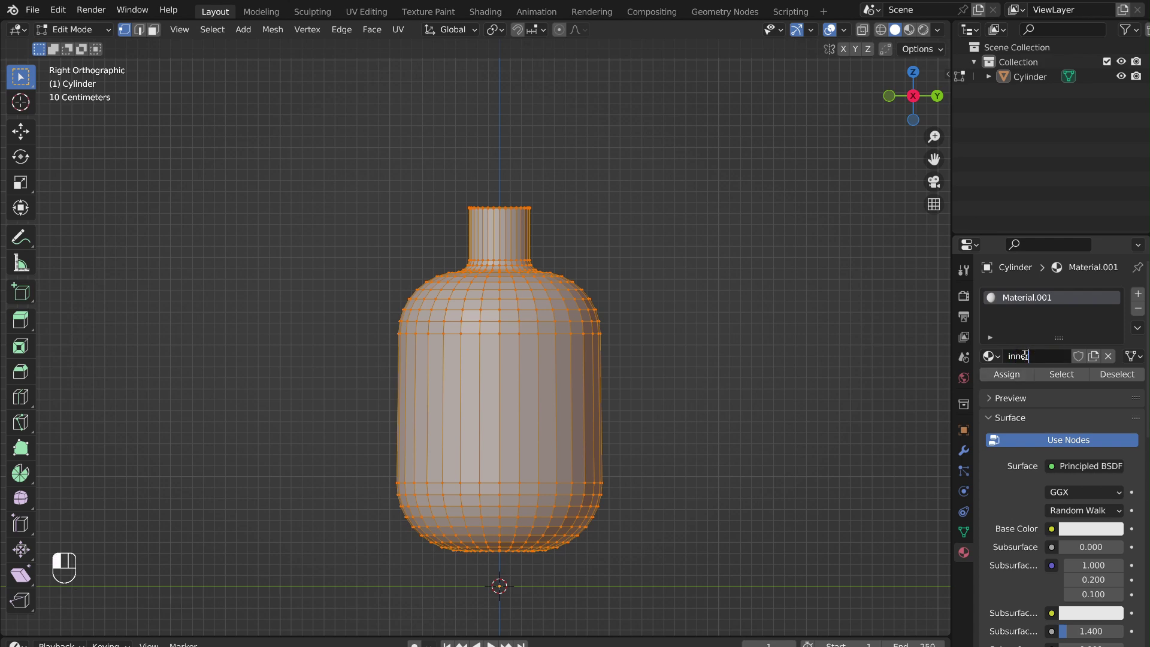
pyautogui.press('Return')
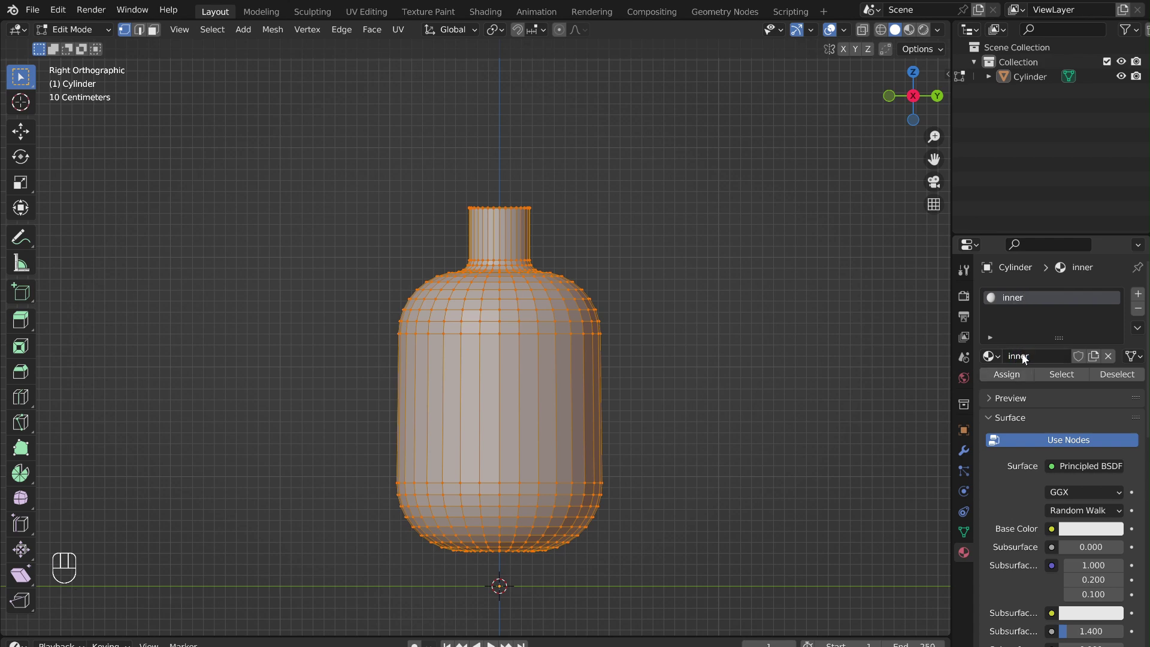
pyautogui.click(705, 234)
# - Reveal the hidden outer shell and bevel its bottom edge loop into a rounded base
pyautogui.hotkey('alt', 'h')
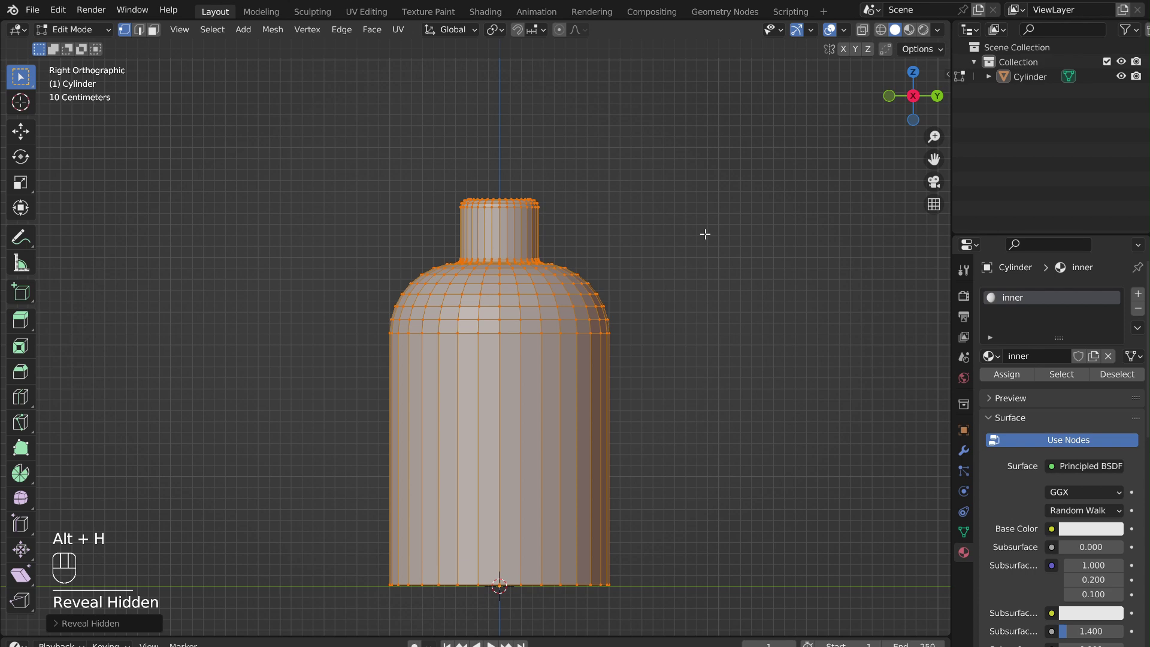
pyautogui.scroll(-2, 503, 148)
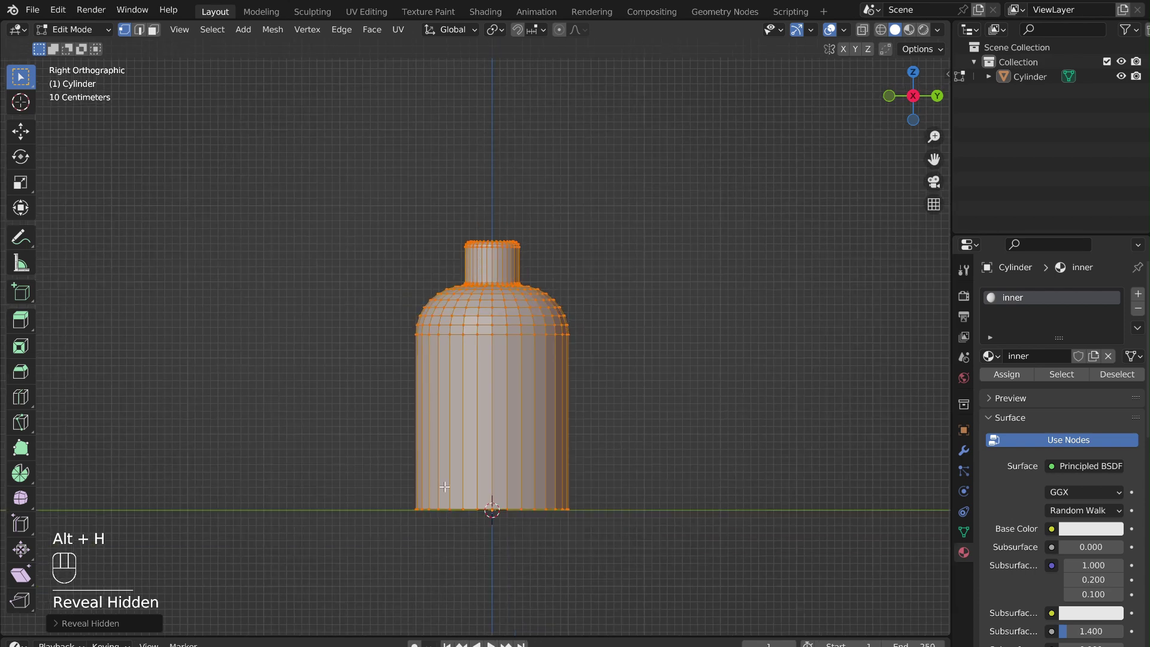
pyautogui.scroll(1, 436, 500)
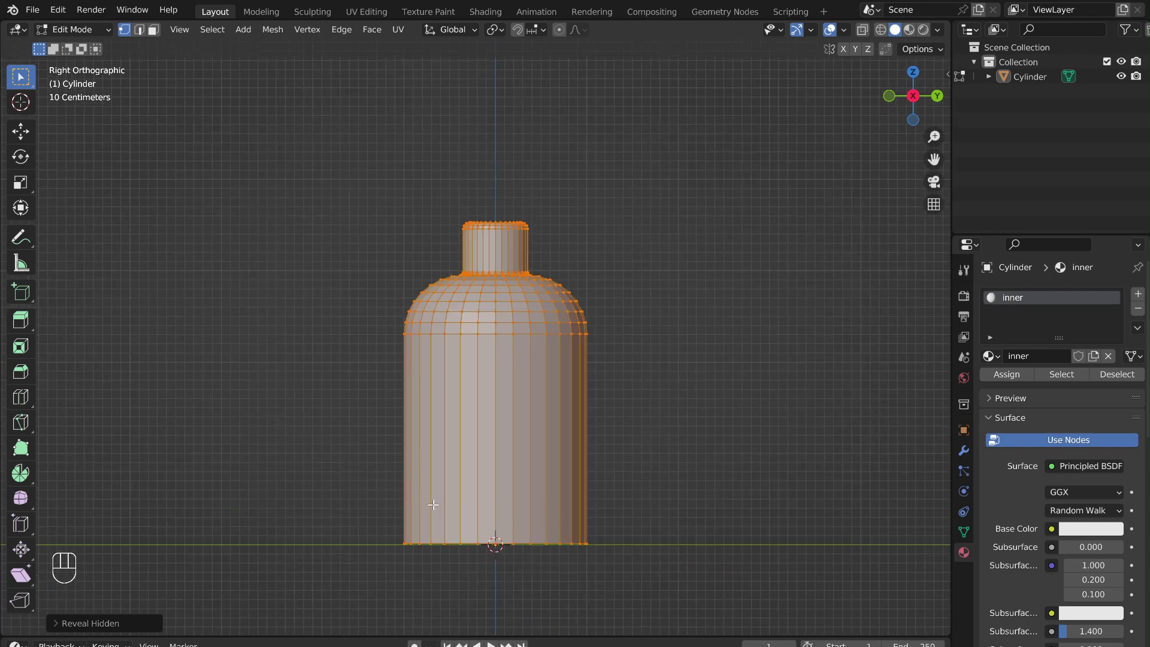
pyautogui.keyDown('alt'); pyautogui.click(420, 543); pyautogui.keyUp('alt')
pyautogui.hotkey('ctrl', 'b')
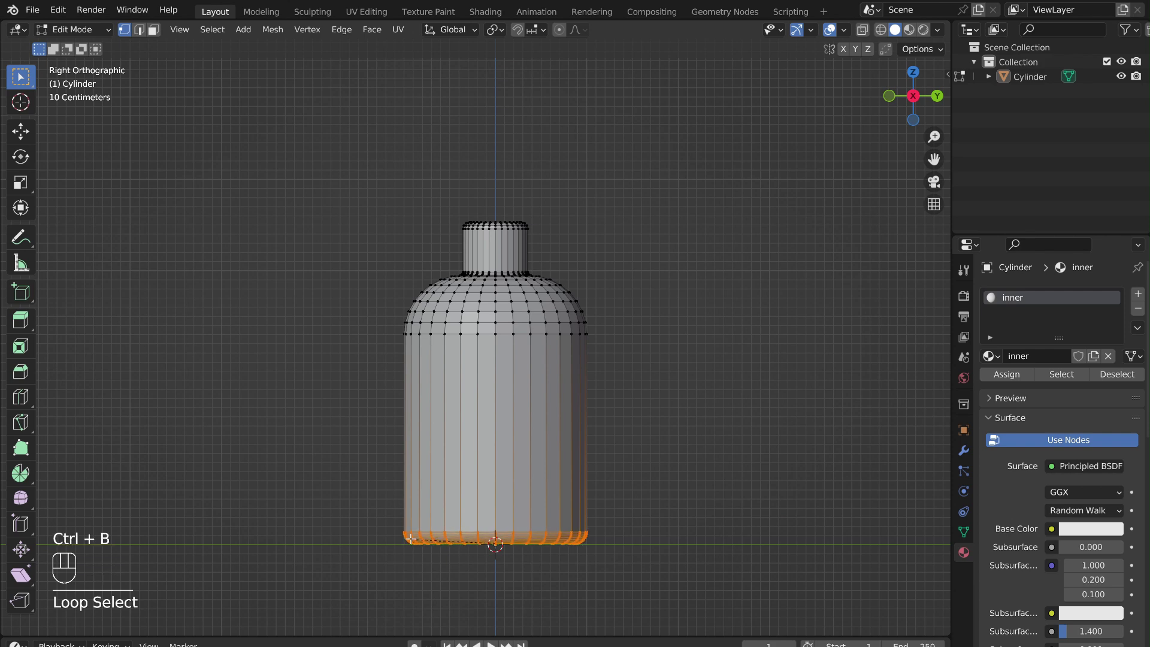
pyautogui.click(409, 538)
pyautogui.click(370, 468)
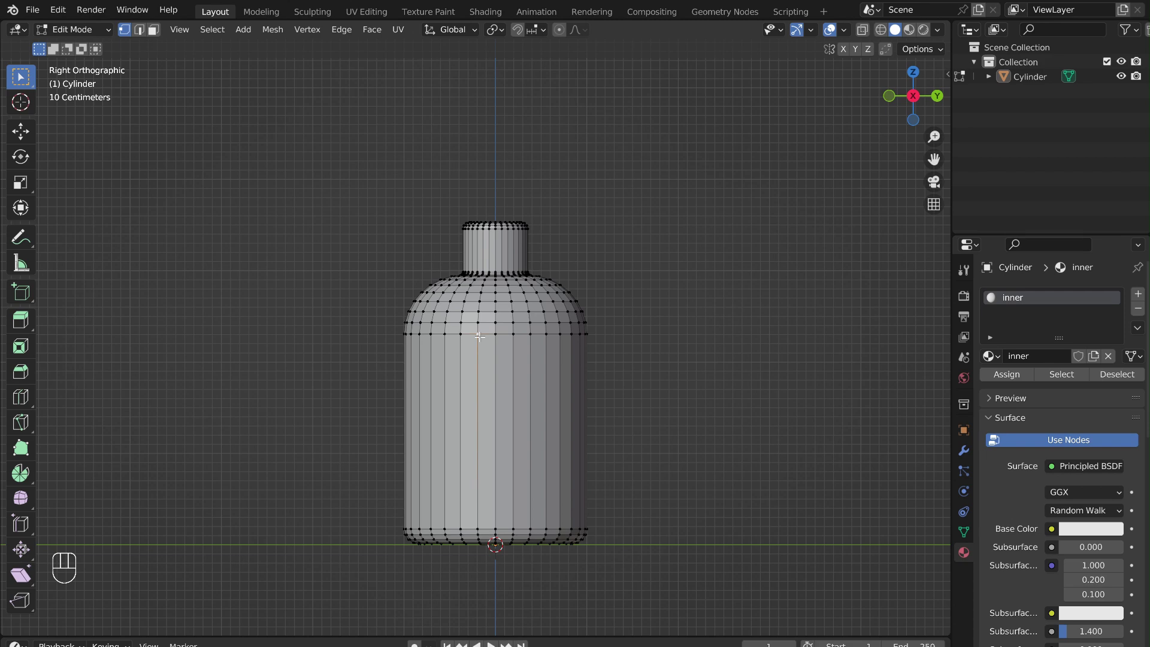
# - Select the whole outer shell, add a second material named 'outer', and assign it
pyautogui.press('ctrl')
pyautogui.hotkey('ctrl', 'l')
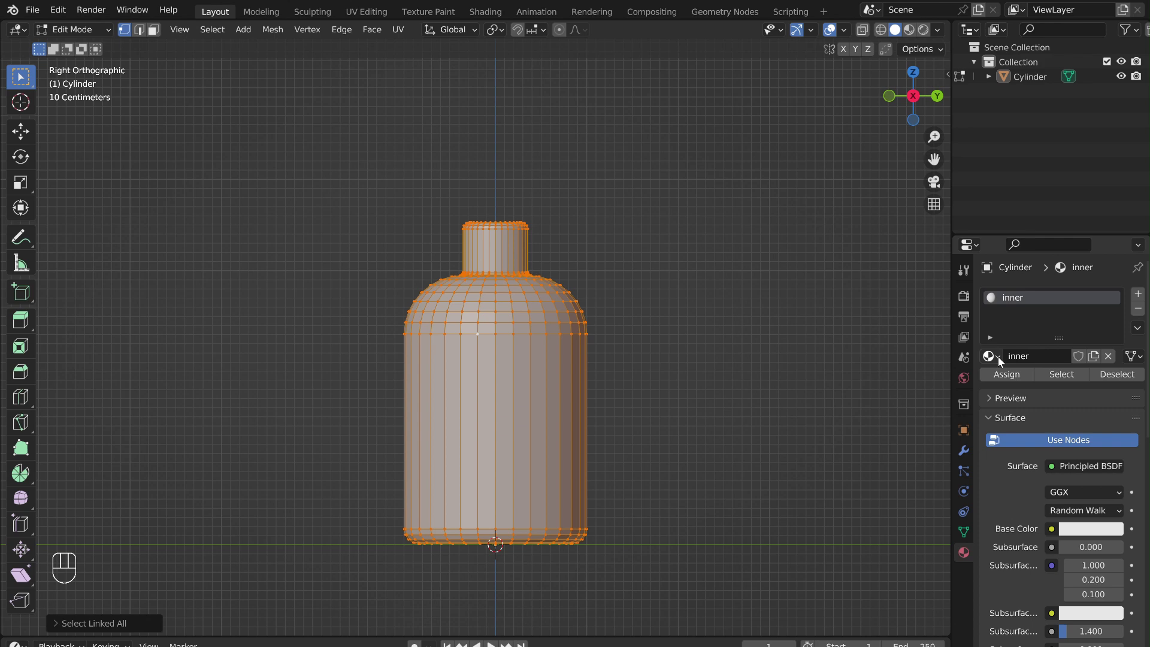
pyautogui.click(1138, 295)
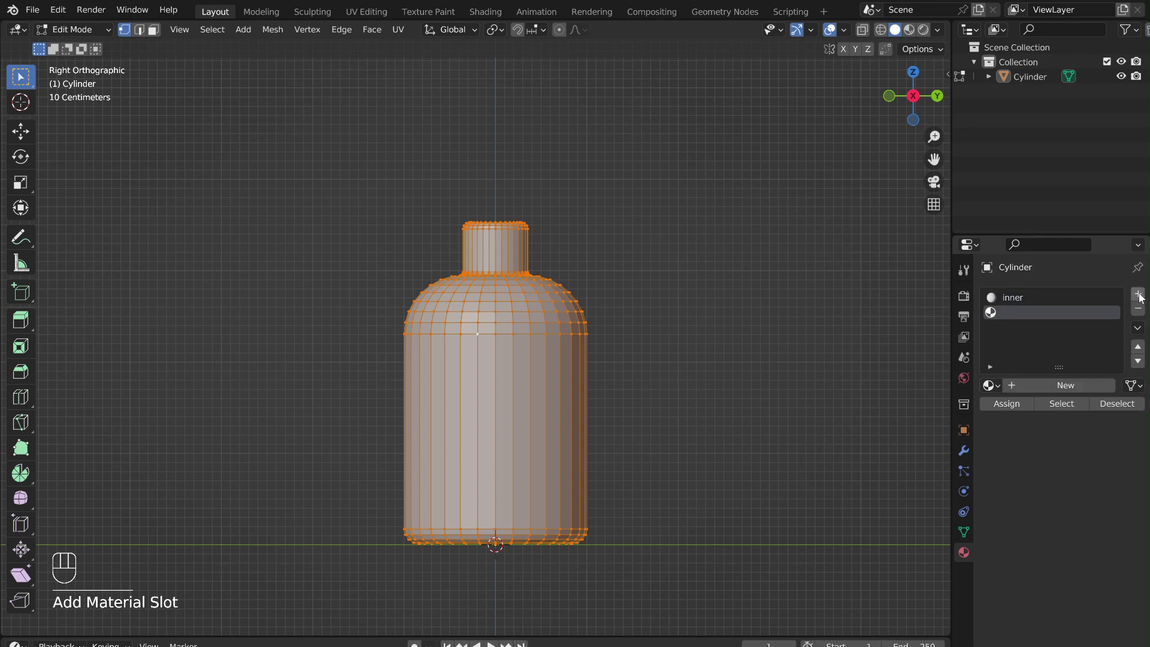
pyautogui.click(1018, 385)
pyautogui.doubleClick(1018, 385)
pyautogui.write('outer')
pyautogui.press('Return')
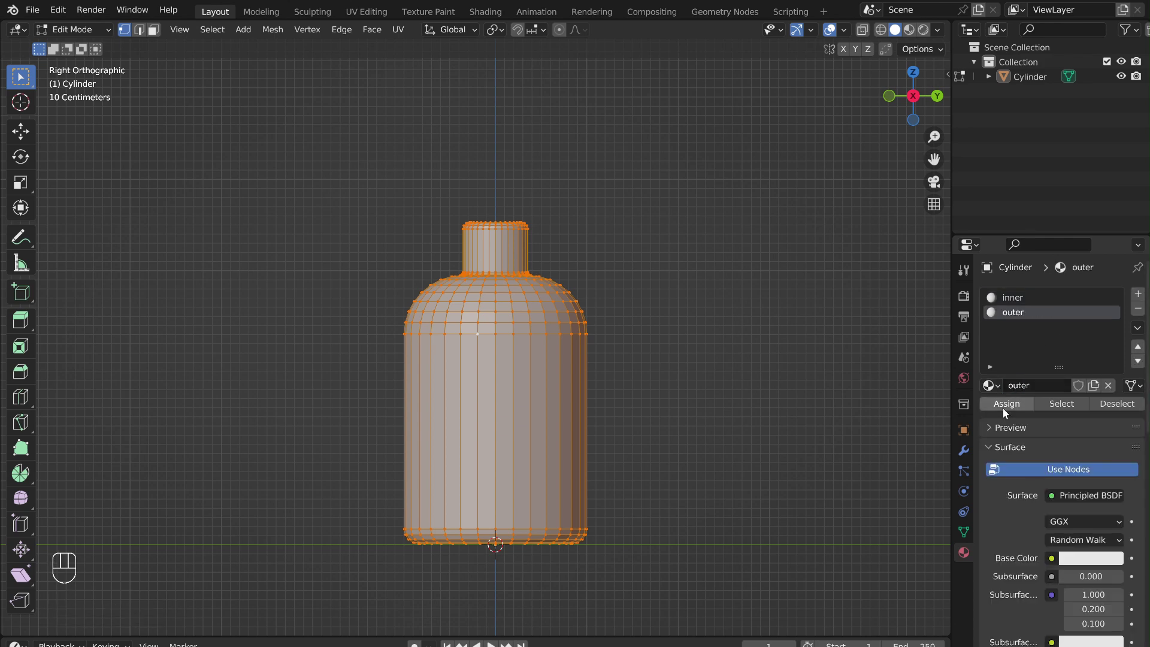
pyautogui.click(1002, 406)
# - Return to Object Mode and select the bottle in a perspective view
pyautogui.click(712, 315)
pyautogui.press('Tab')
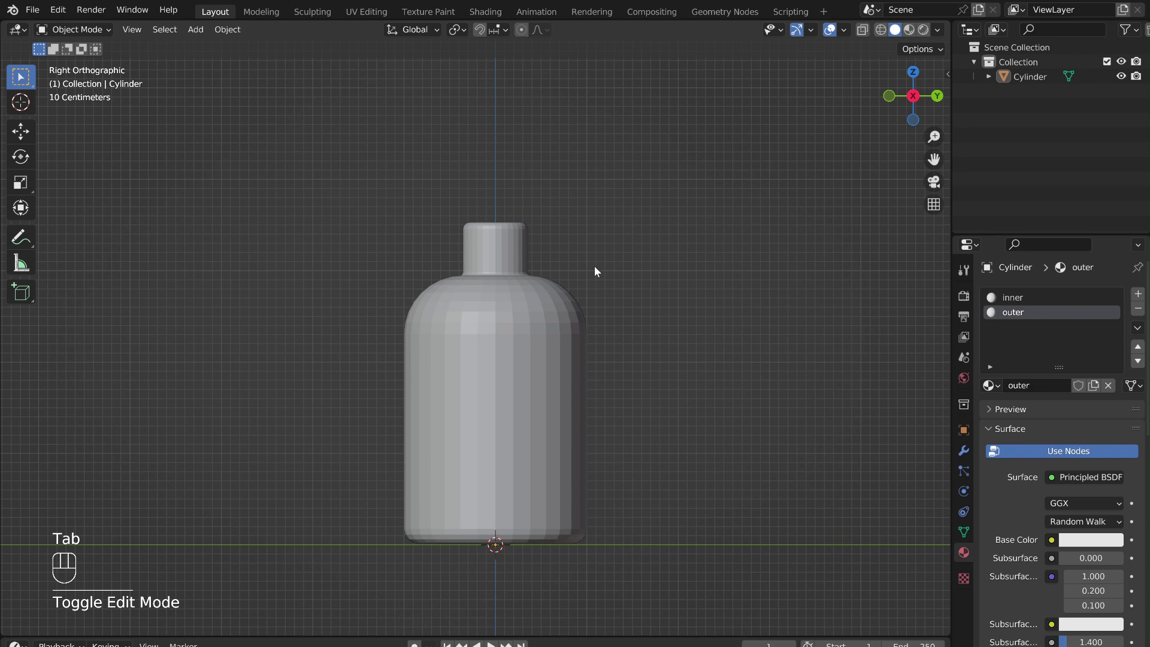
pyautogui.moveTo(578, 255); pyautogui.dragTo(536, 311, button='middle')
pyautogui.click(511, 331)
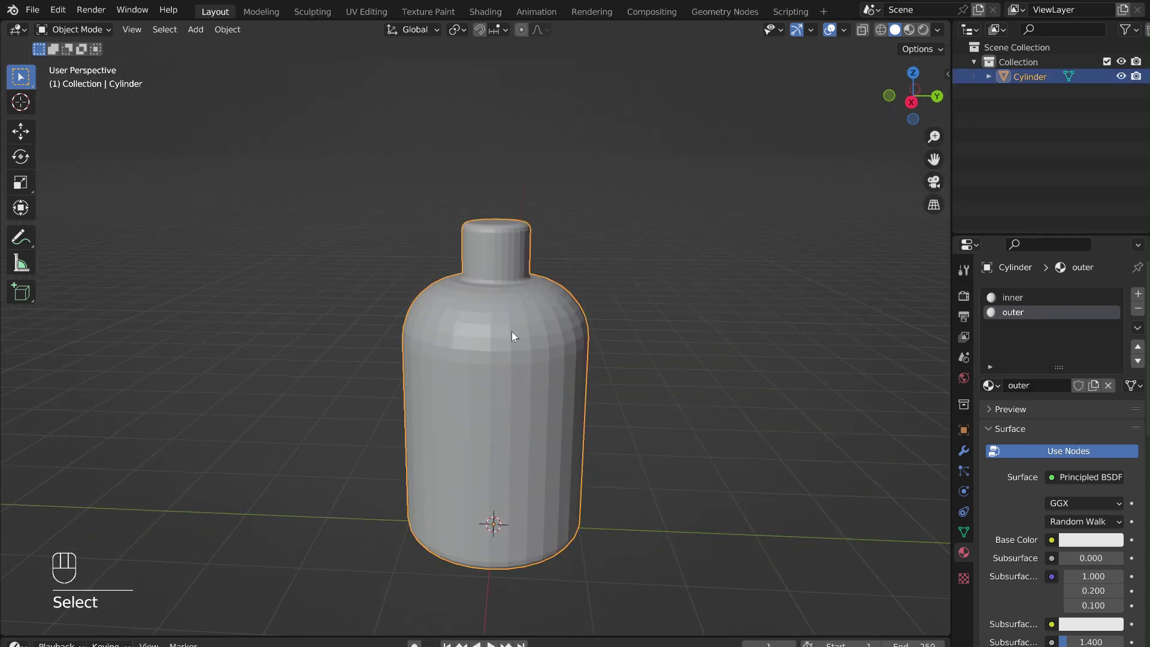
# - Apply a level-2 Subdivision Surface modifier to the bottle and set Shade Smooth
pyautogui.click(964, 450)
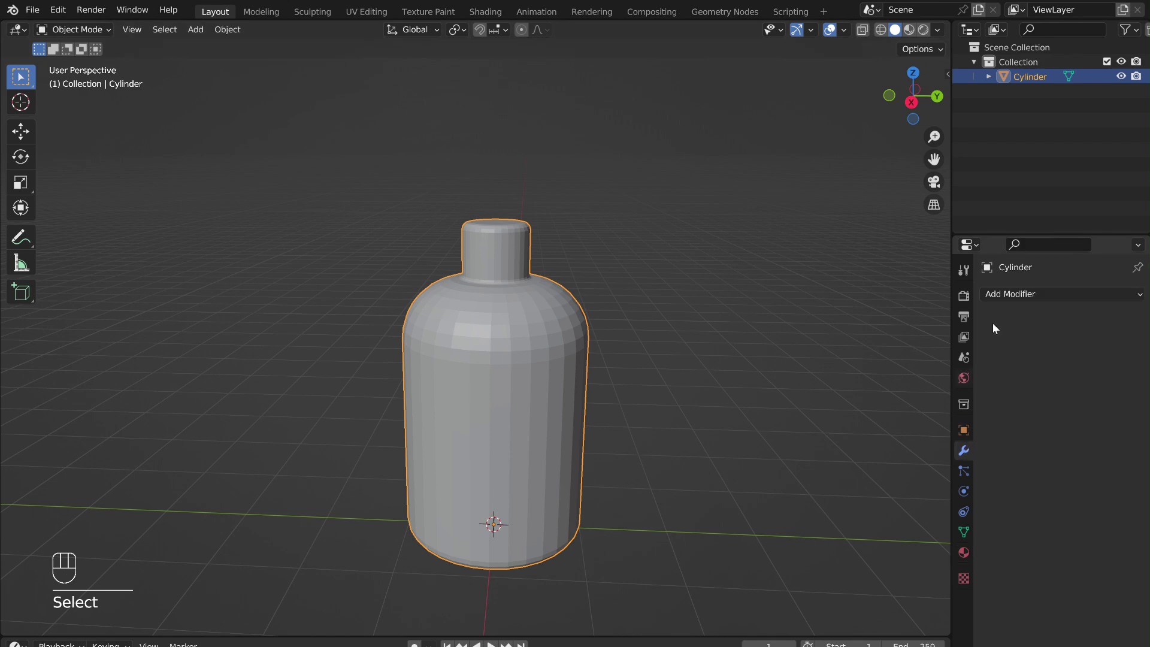
pyautogui.click(1001, 294)
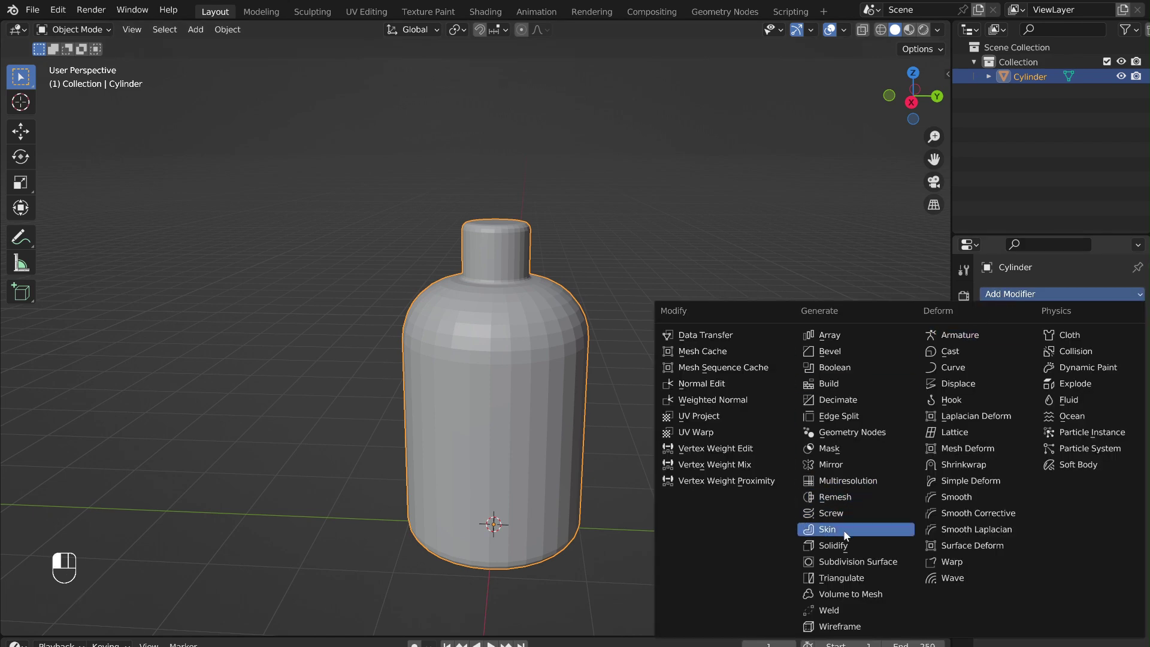
pyautogui.click(849, 566)
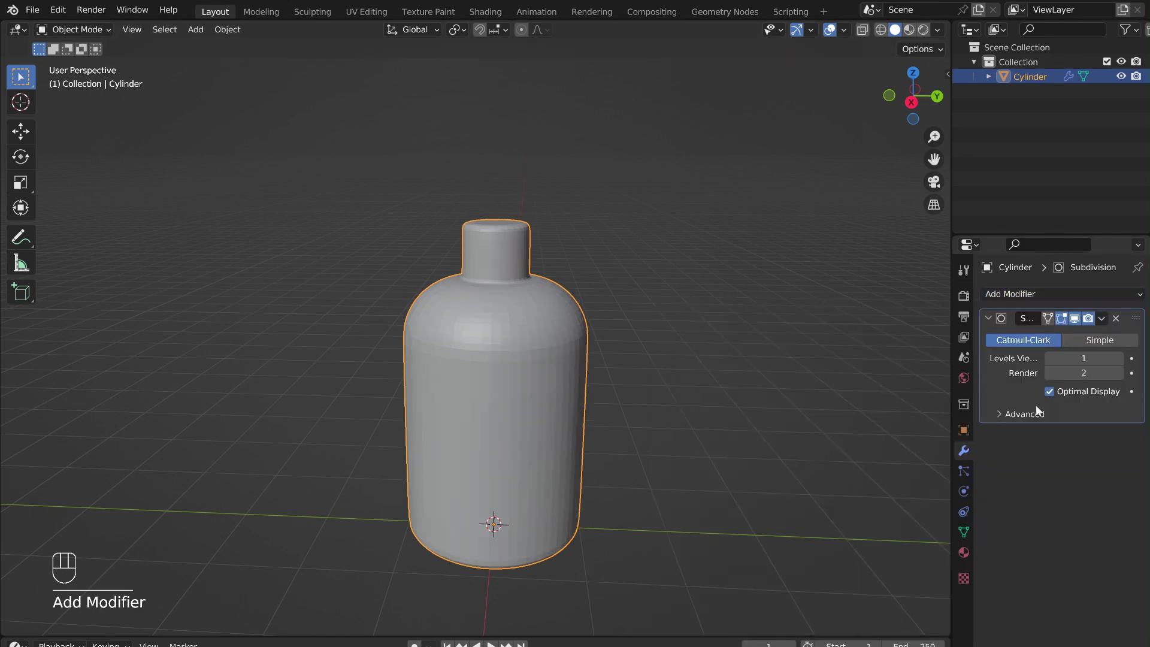
pyautogui.click(1118, 357)
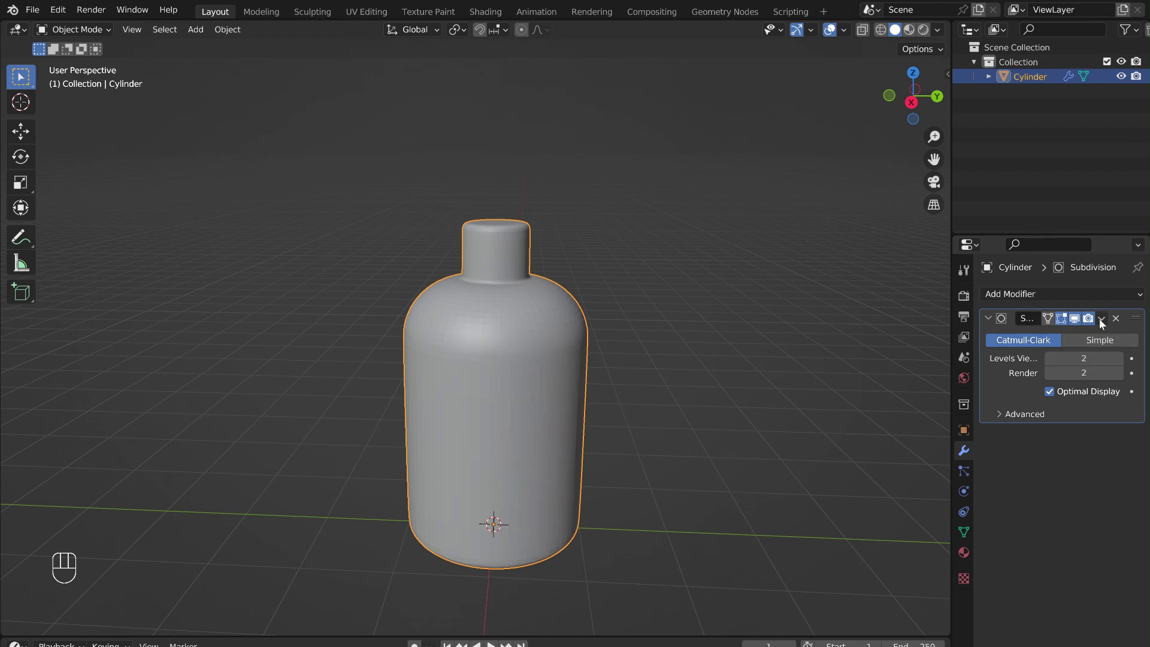
pyautogui.click(1100, 319)
pyautogui.click(1004, 333)
pyautogui.rightClick(536, 381)
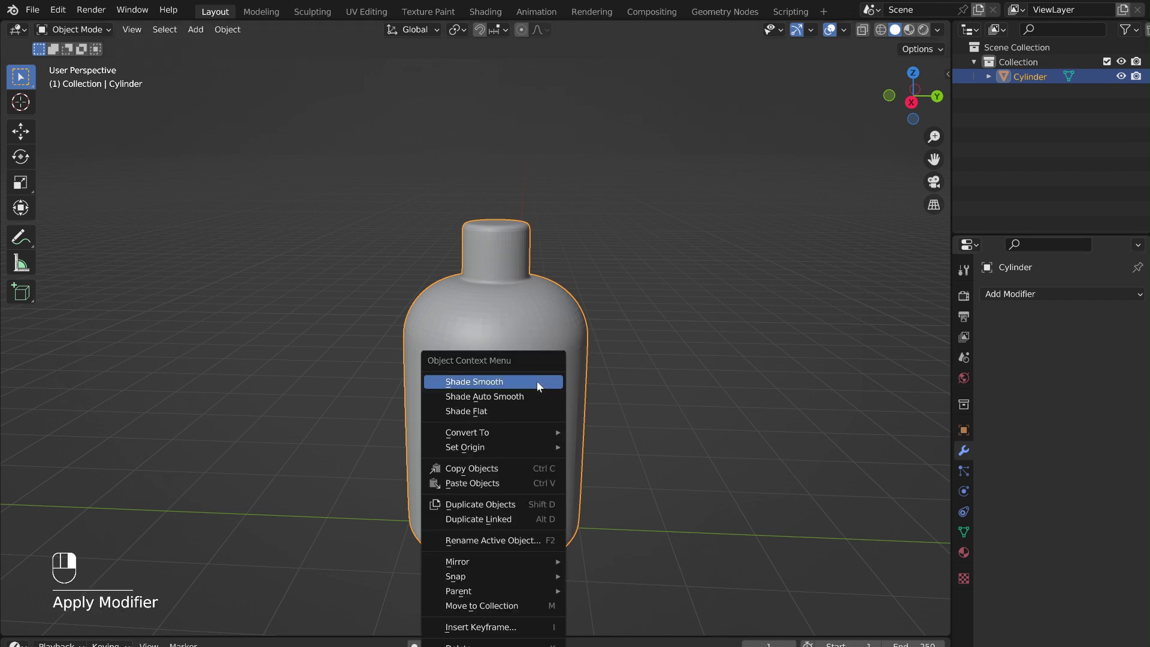
pyautogui.click(536, 384)
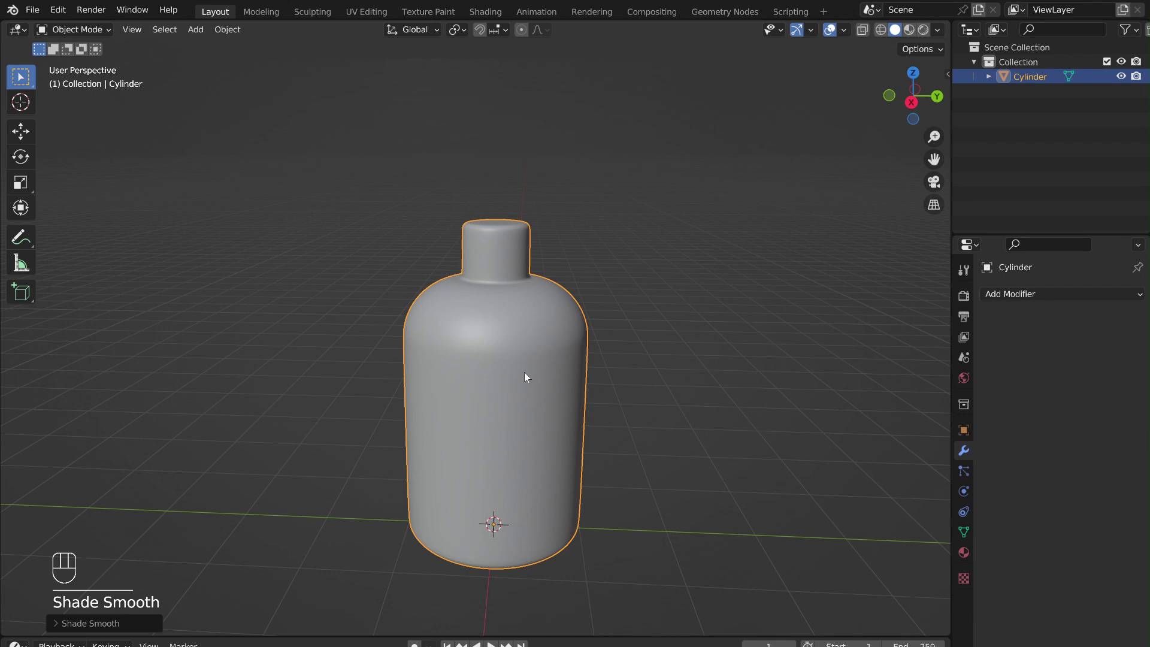
# - Add a new cylinder and edit its mesh from a side view
pyautogui.hotkey('shift', 'a')
pyautogui.moveTo(524, 373)
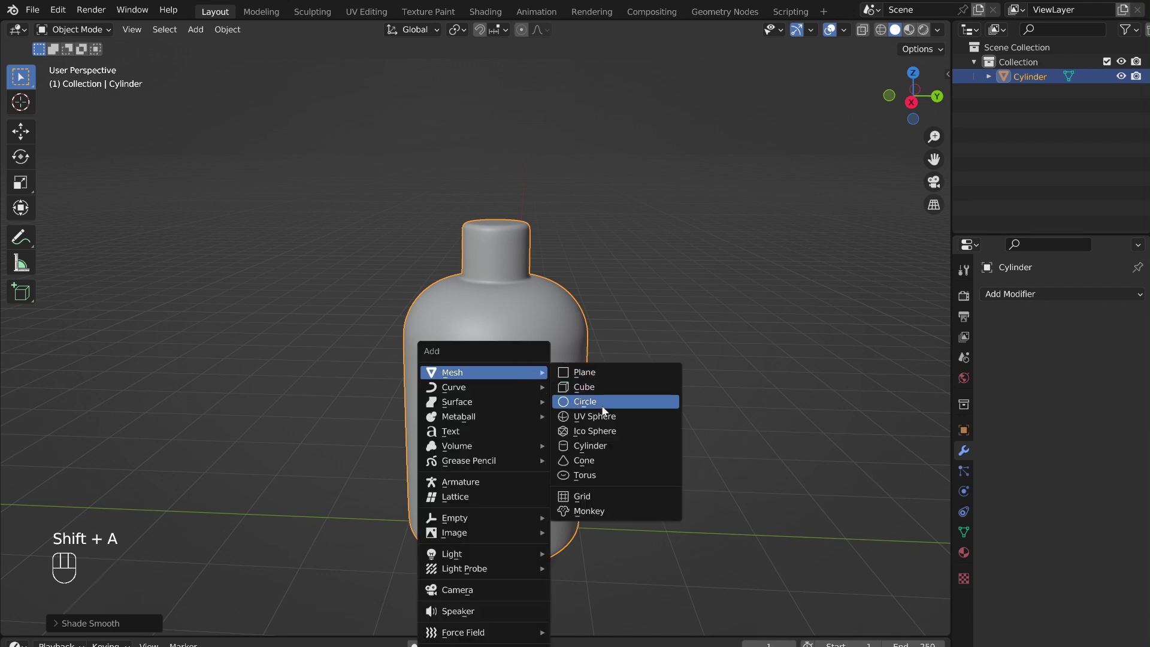
pyautogui.click(597, 445)
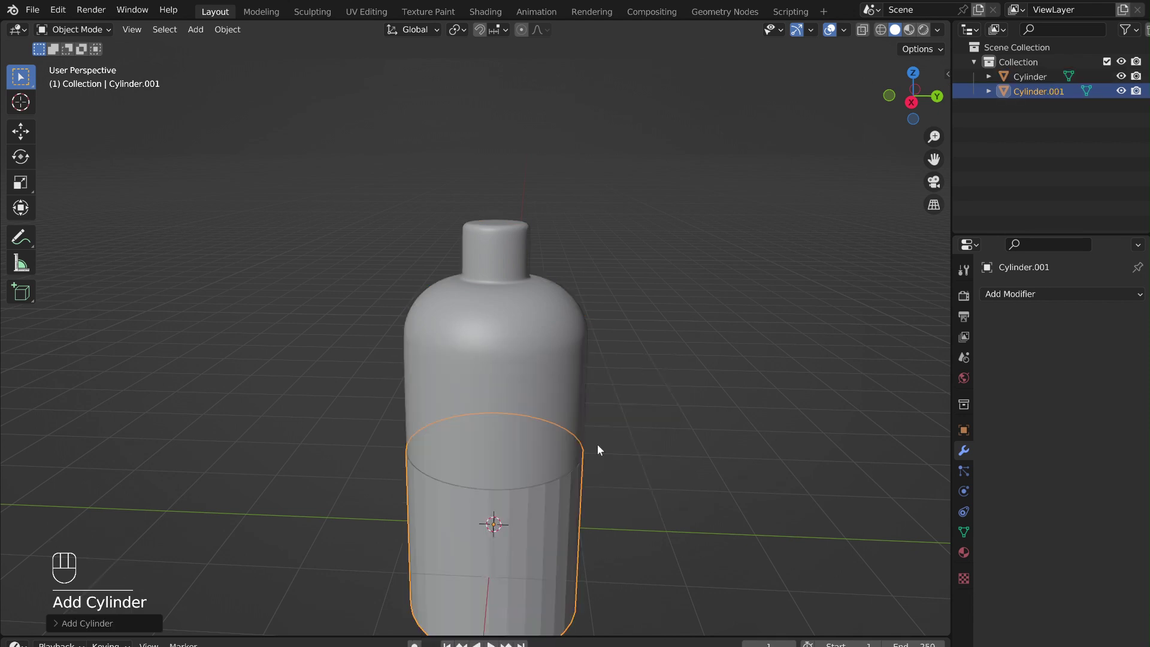
pyautogui.press('Tab')
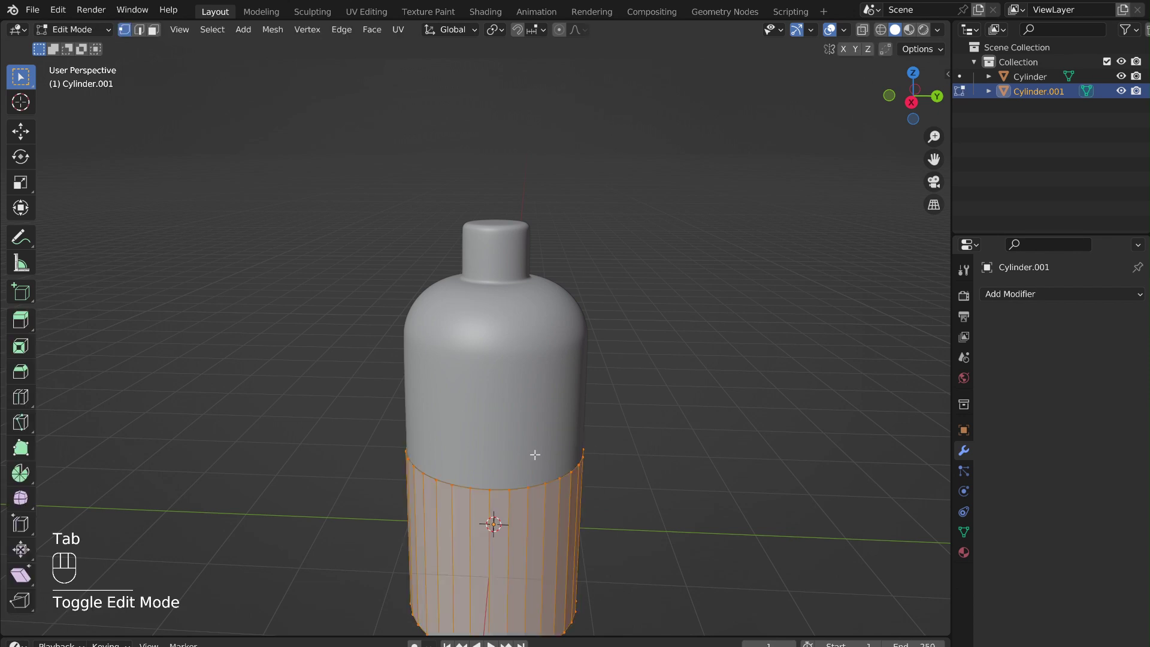
pyautogui.click(911, 103)
# - Shrink the cylinder to cap size and position it over the bottle neck
pyautogui.press('g')
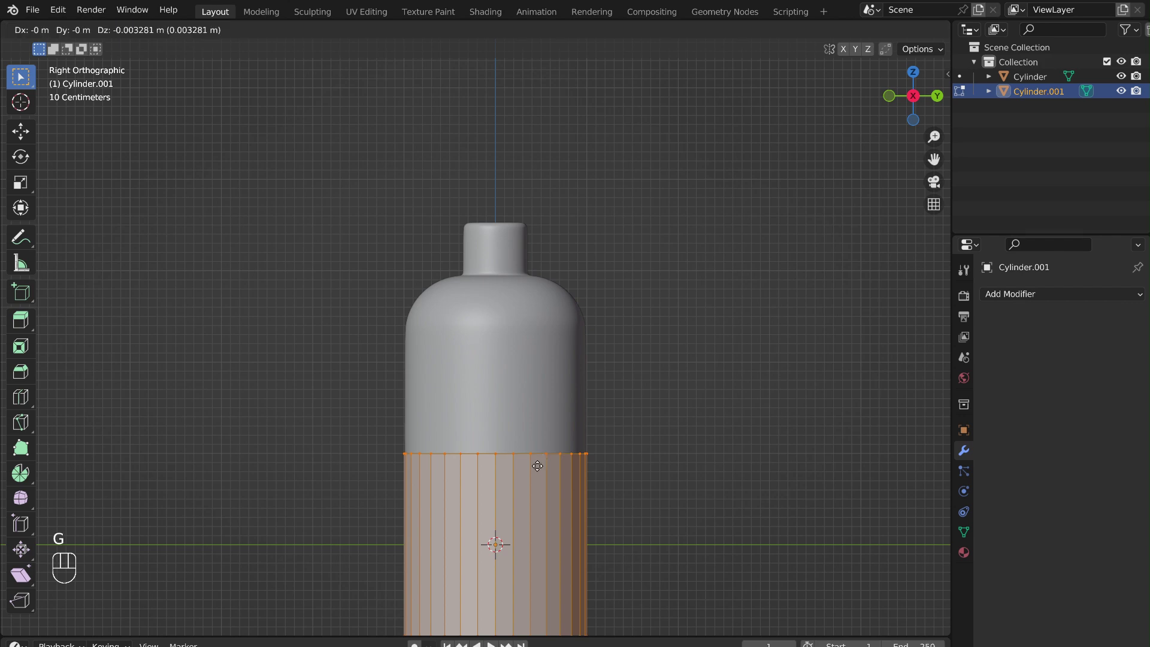
pyautogui.press('z')
pyautogui.click(524, 139)
pyautogui.press('s')
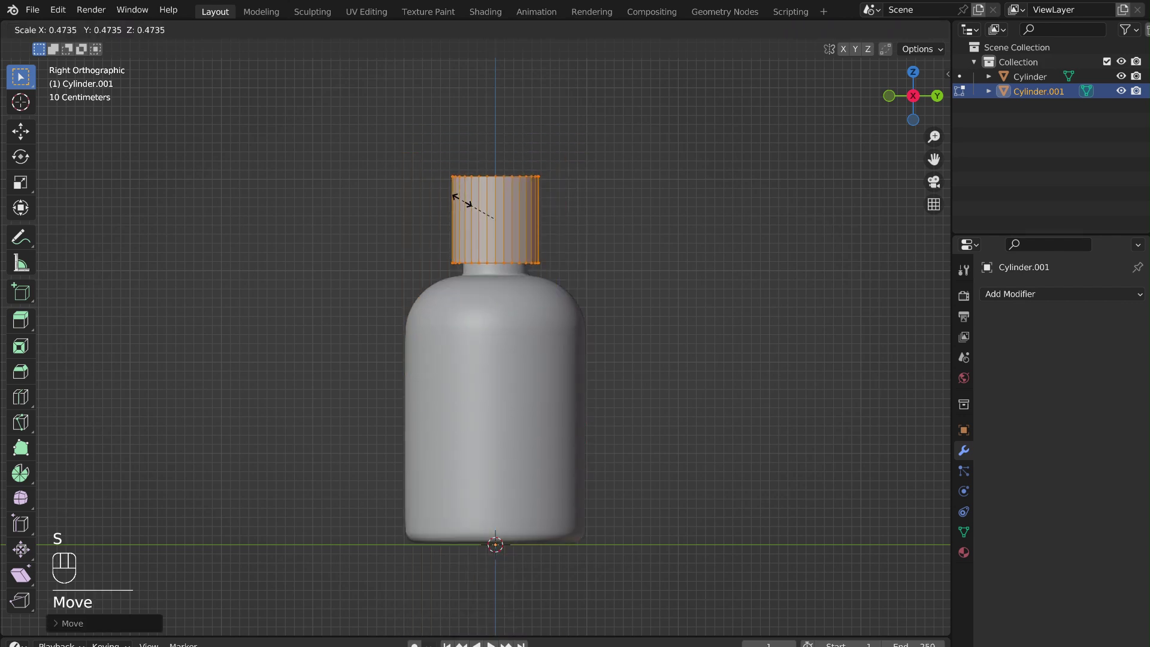
pyautogui.click(459, 200)
pyautogui.press('g')
pyautogui.press('z')
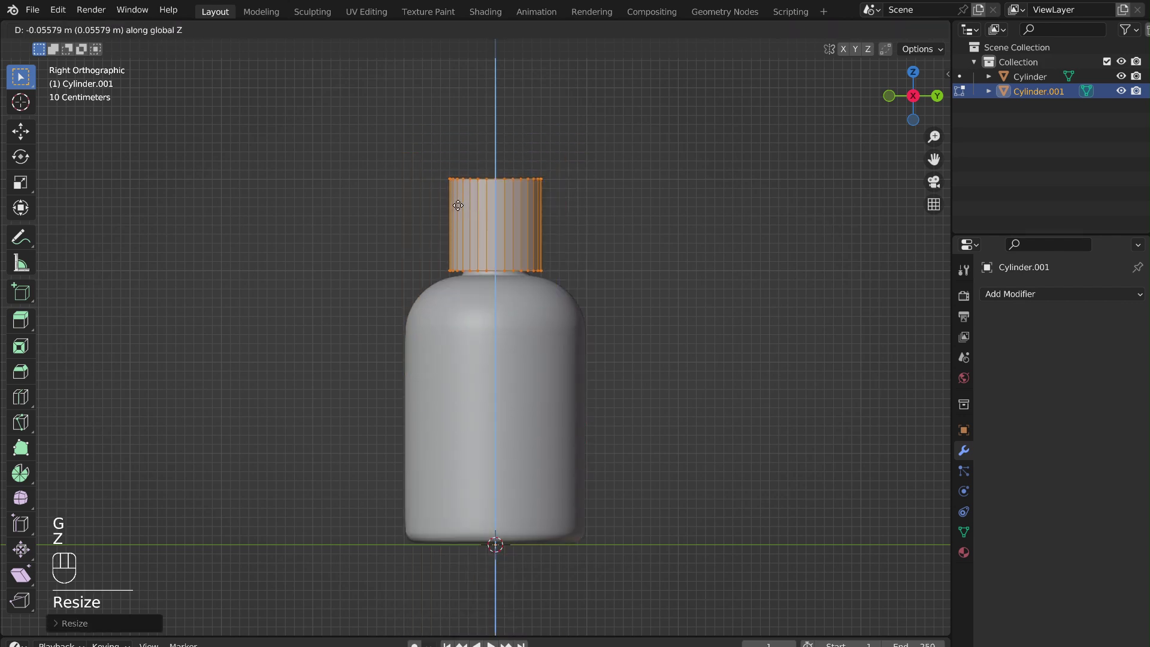
pyautogui.click(457, 205)
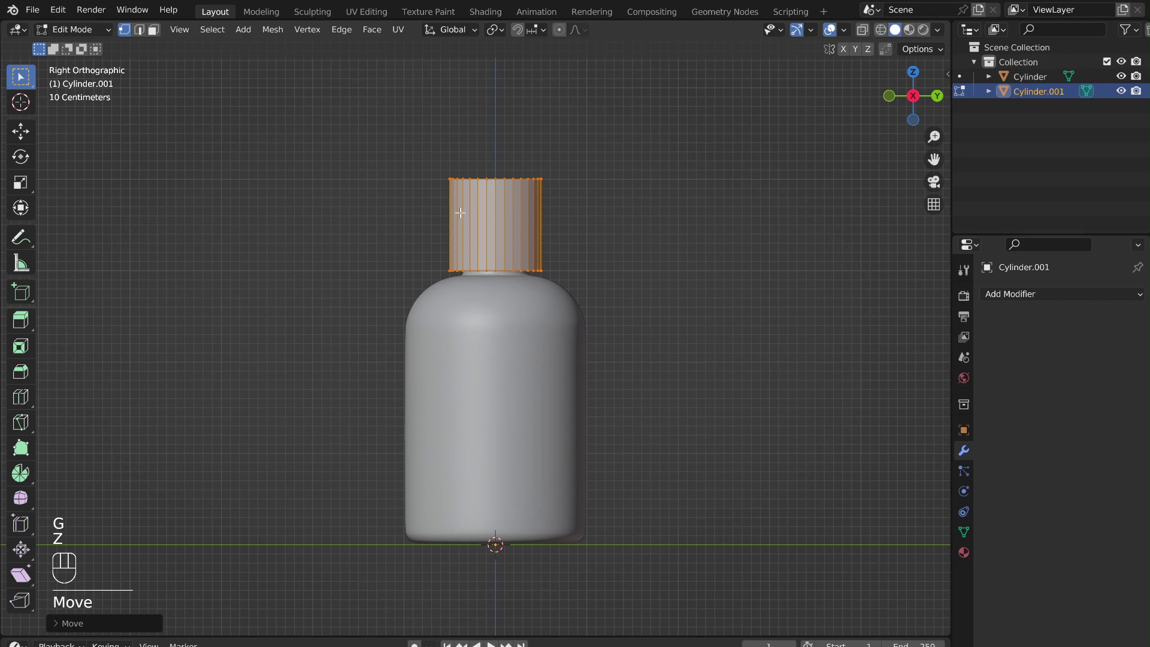
# - Bevel the cap's bottom and top edge loops
pyautogui.keyDown('alt'); pyautogui.click(469, 266); pyautogui.keyUp('alt')
pyautogui.hotkey('ctrl', 'b')
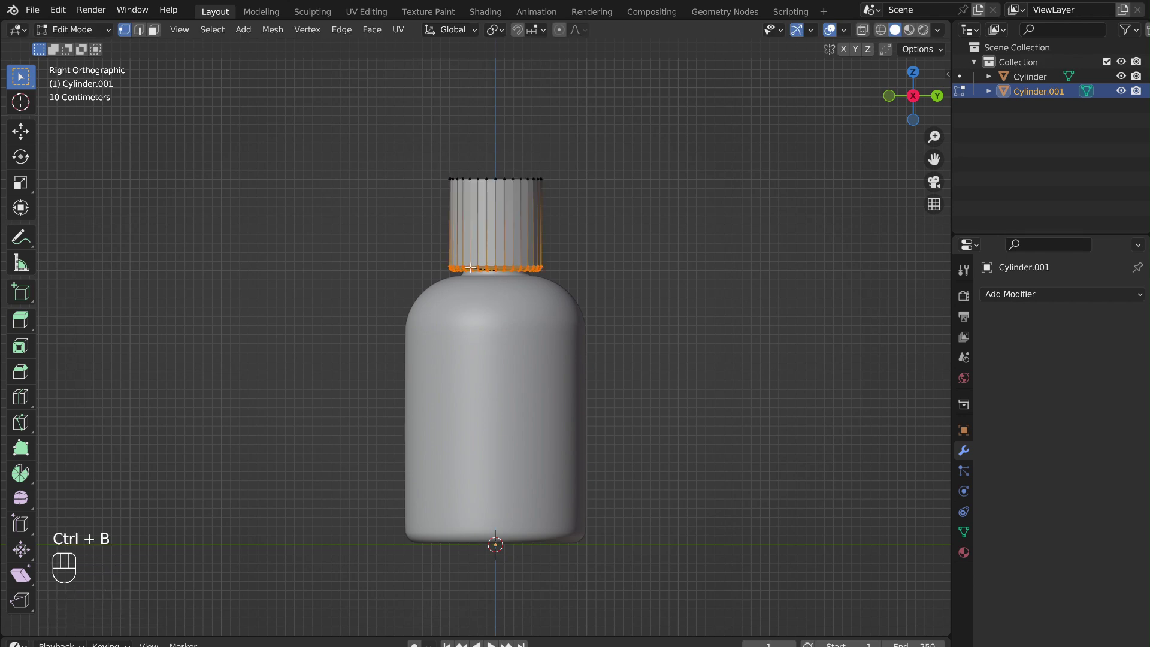
pyautogui.click(472, 268)
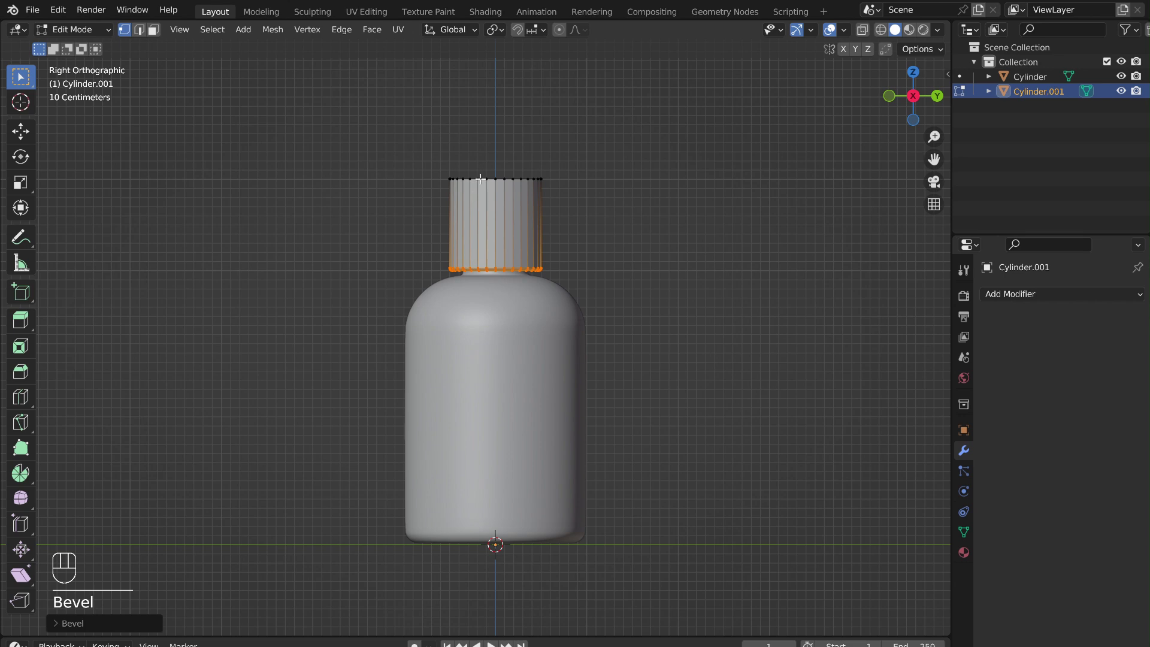
pyautogui.keyDown('alt'); pyautogui.click(481, 178); pyautogui.keyUp('alt')
pyautogui.hotkey('ctrl', 'b')
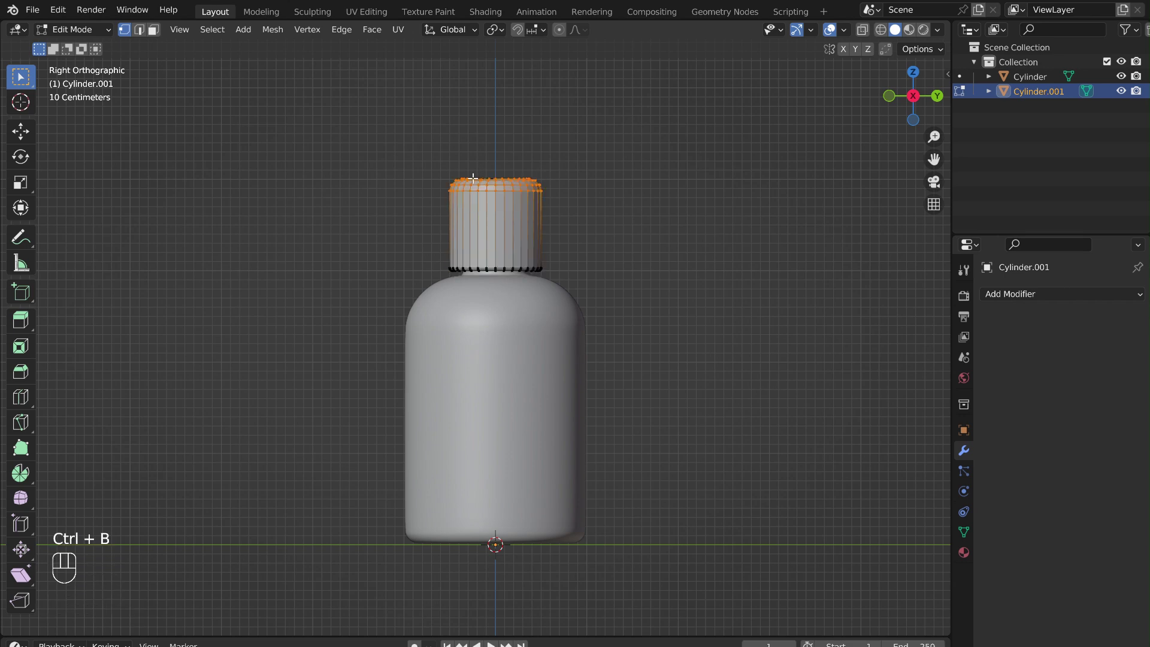
pyautogui.click(474, 178)
# - Return to Object Mode and add a Subdivision Surface modifier to the cap Cylinder.001
pyautogui.click(577, 180)
pyautogui.press('Tab')
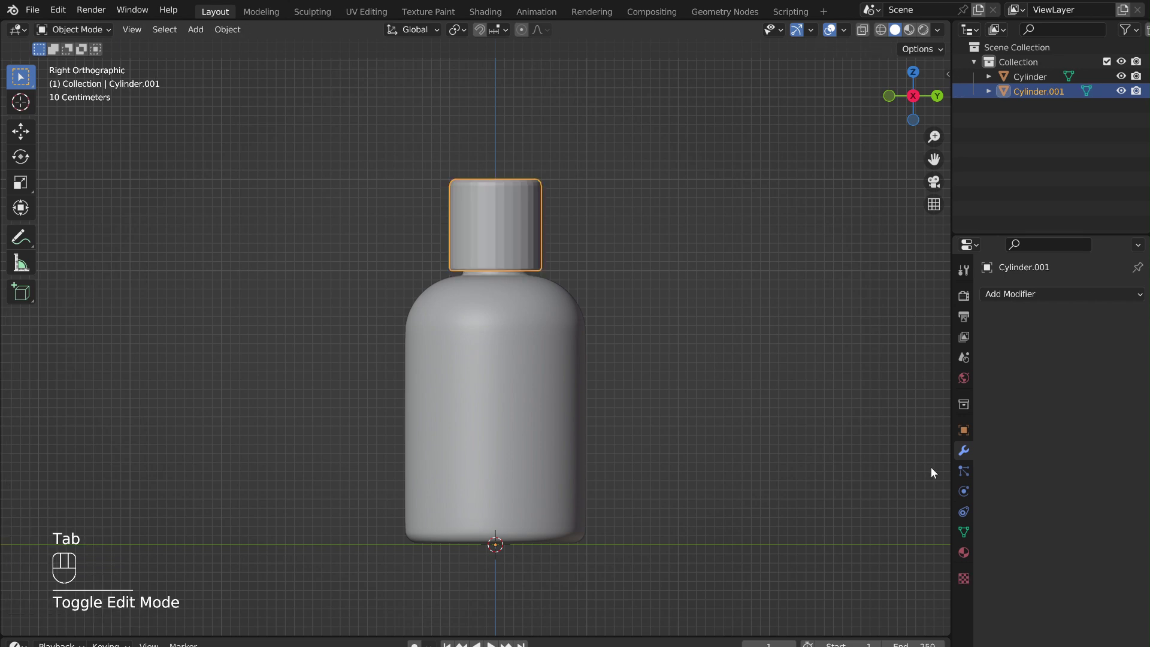
pyautogui.click(991, 294)
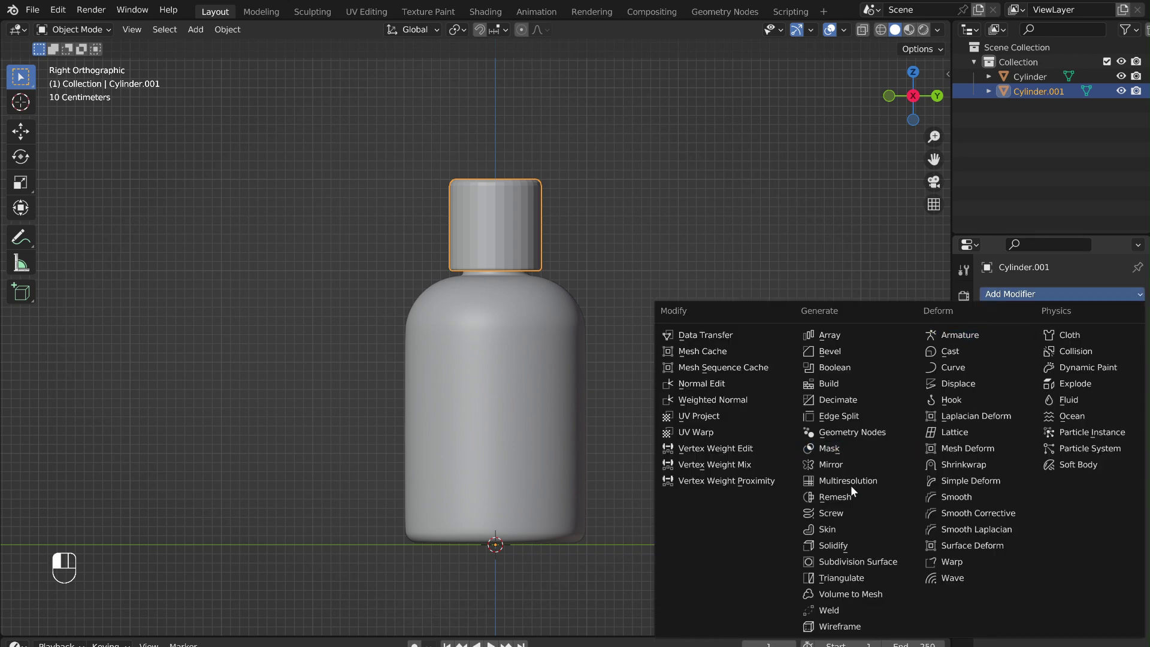
pyautogui.click(841, 564)
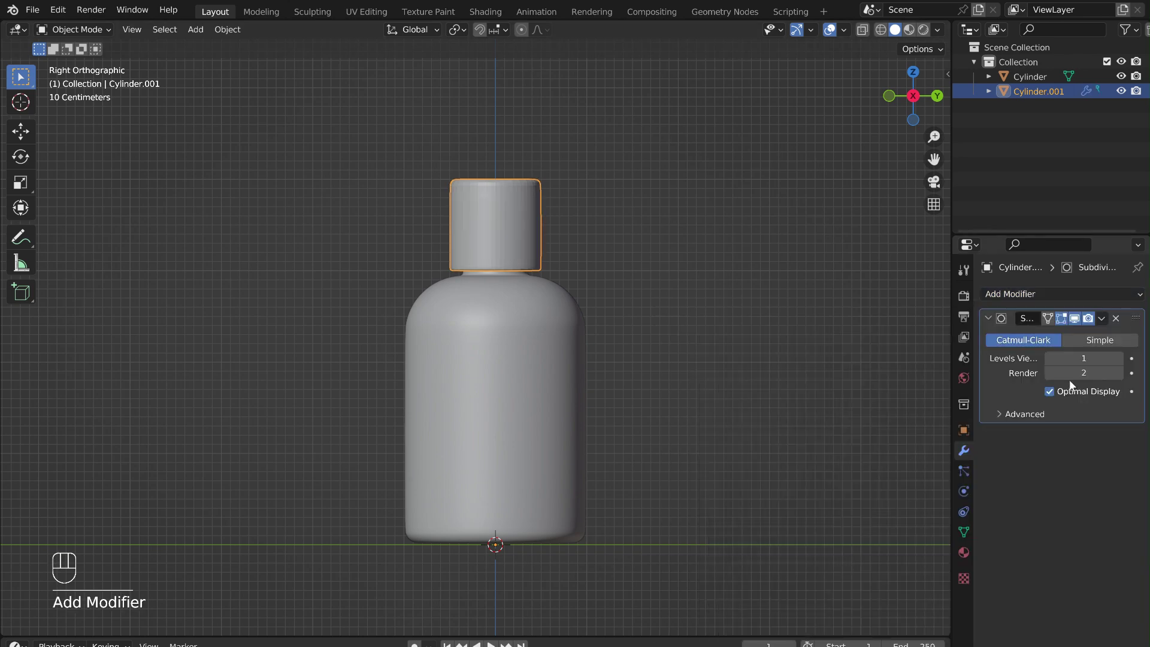
# - Apply the cap's Subdivision Surface modifier, shade it smooth, and deselect it
pyautogui.click(1101, 319)
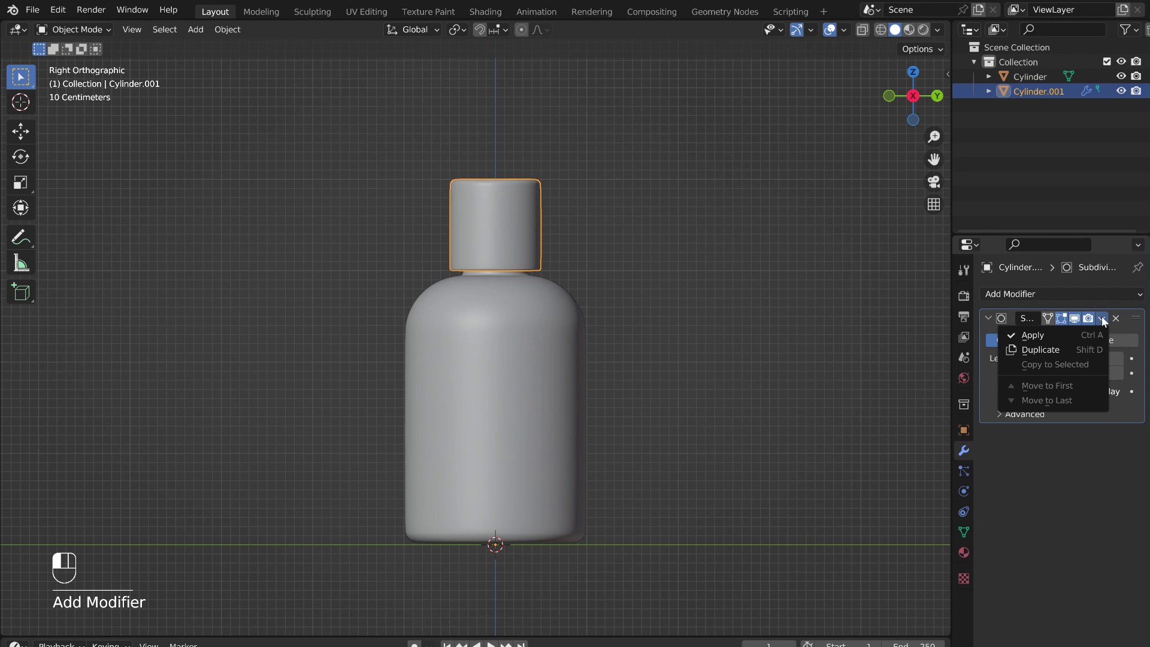
pyautogui.click(1065, 333)
pyautogui.rightClick(518, 219)
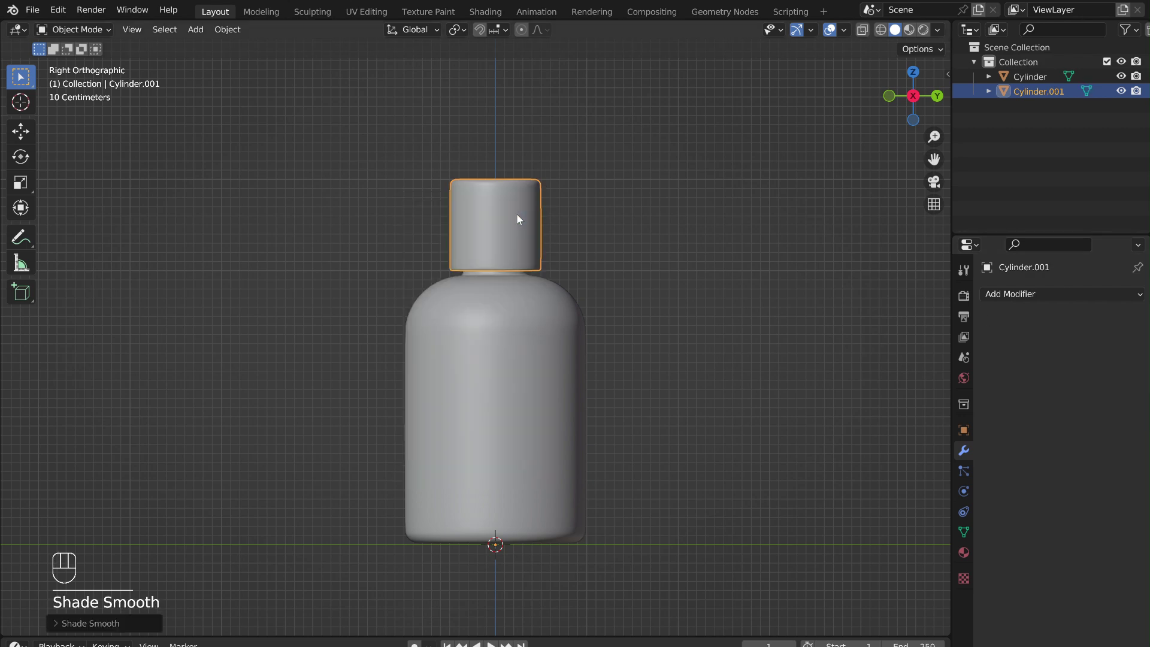
pyautogui.click(598, 240)
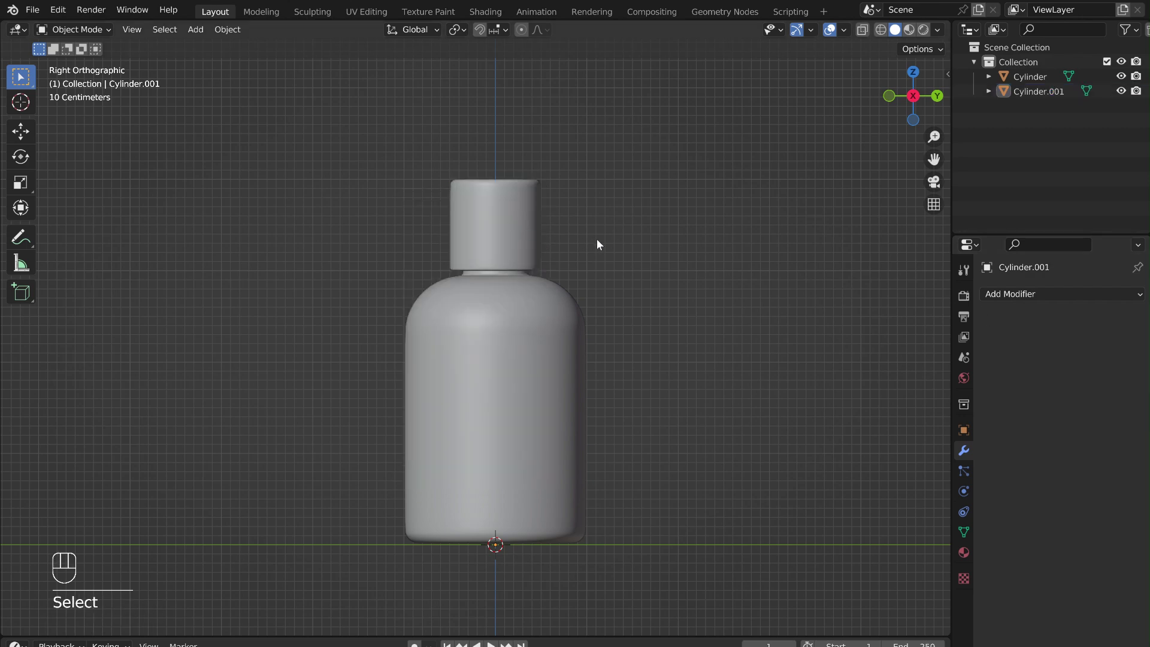
# - Select the bottle body and set its outer material to Glass BSDF with roughness 0
pyautogui.click(504, 369)
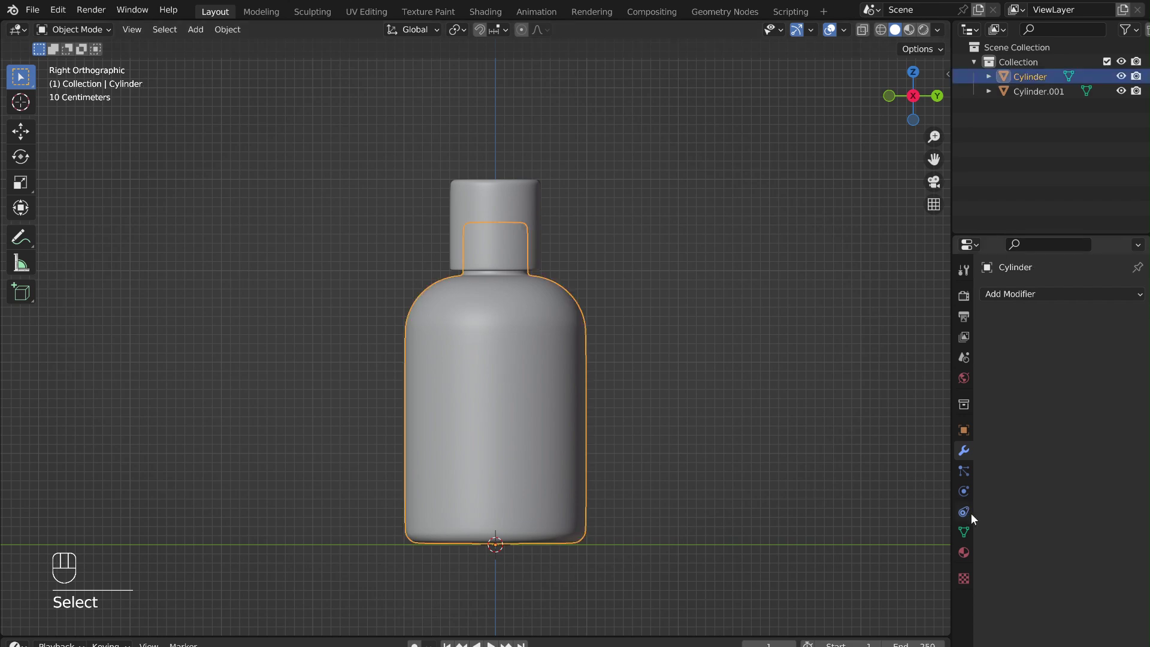
pyautogui.click(964, 551)
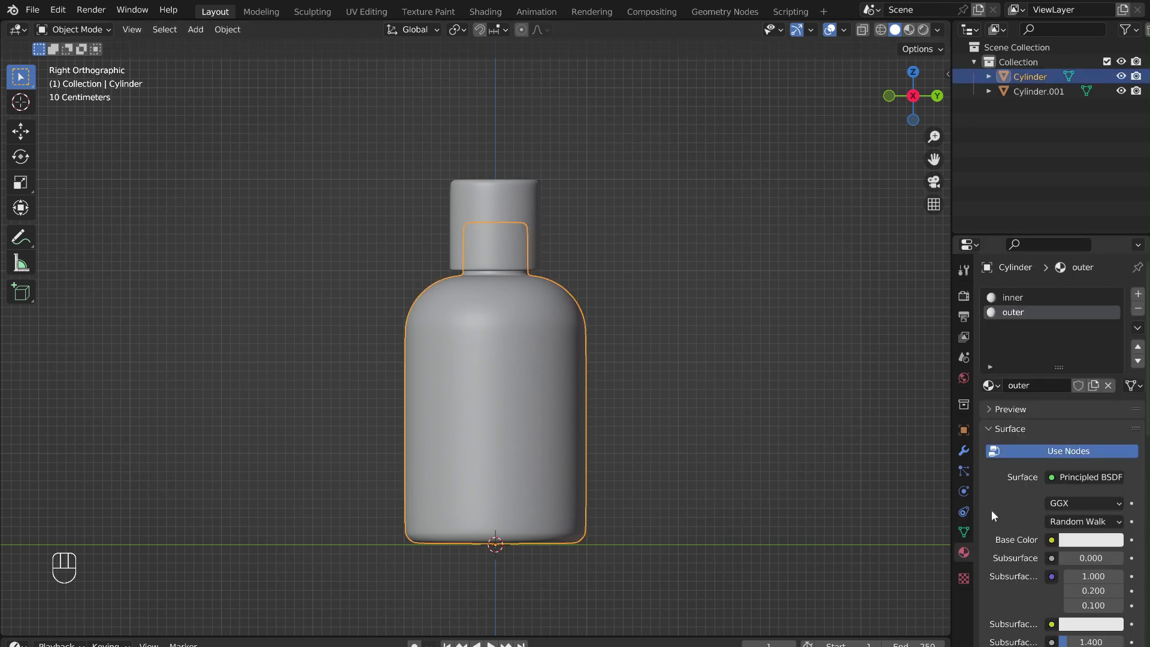
pyautogui.click(1081, 476)
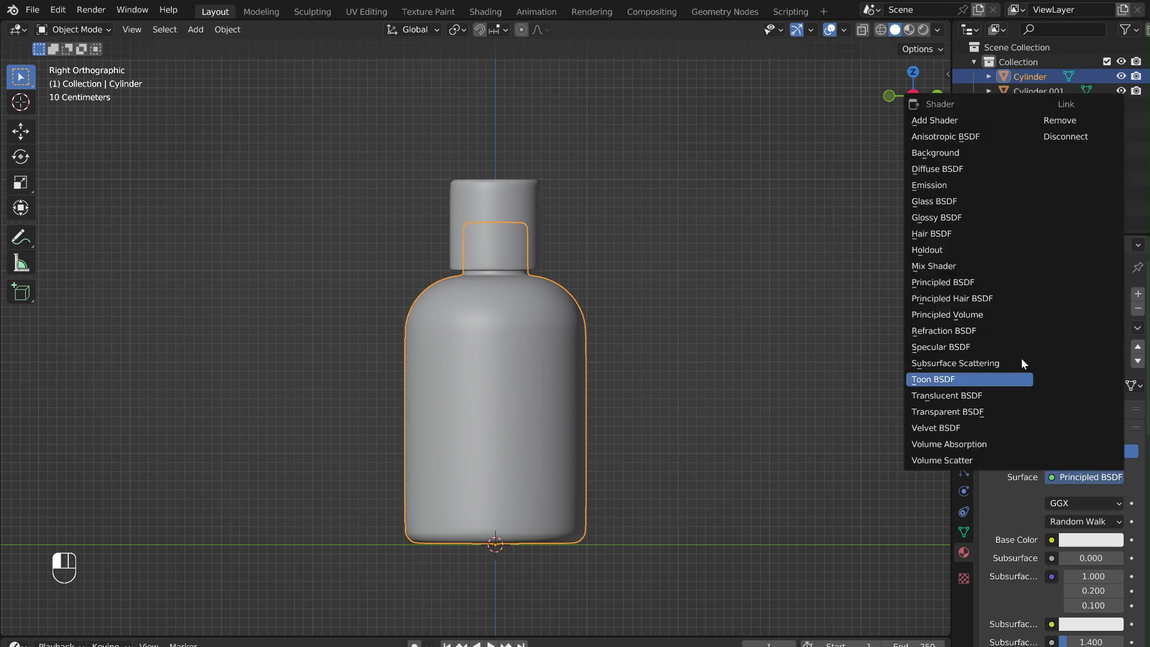
pyautogui.click(930, 202)
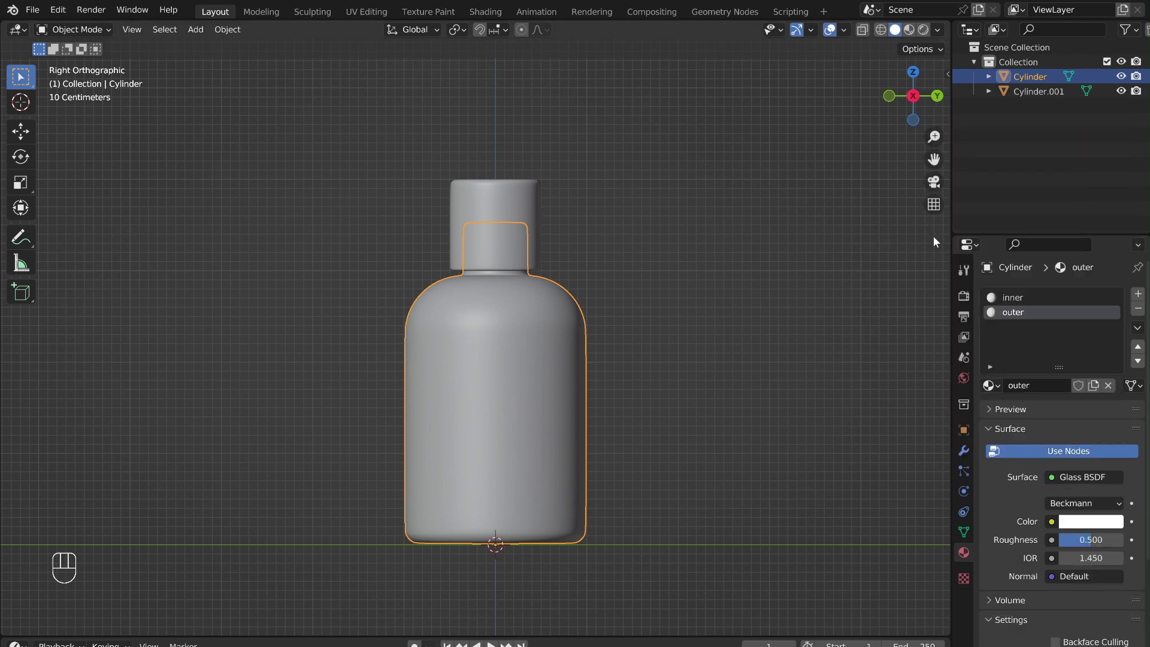
pyautogui.moveTo(1087, 539); pyautogui.dragTo(1059, 539)
# - Make the inner material slot a Glass BSDF with roughness 0 and IOR 1.3
pyautogui.click(1003, 298)
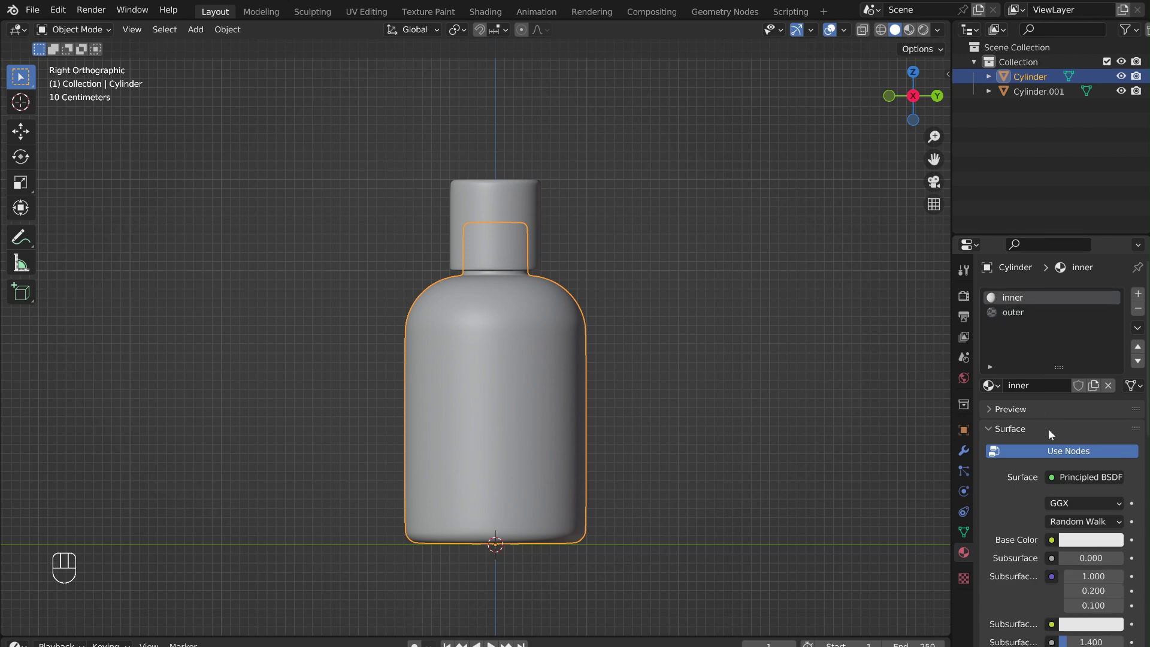
pyautogui.click(1064, 481)
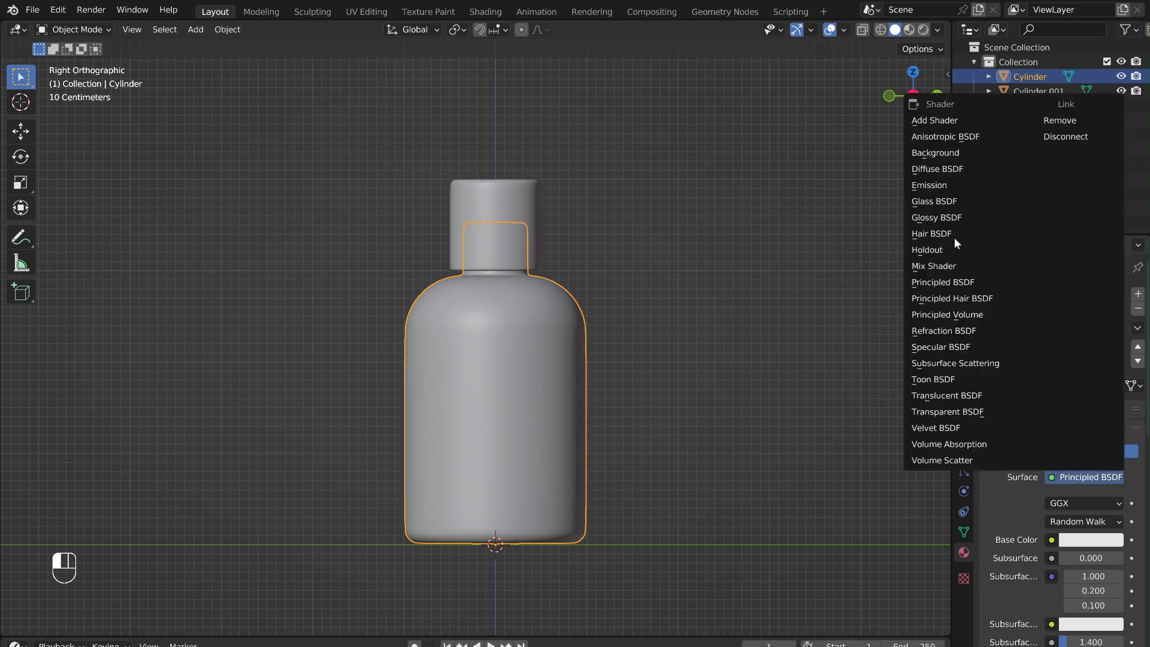
pyautogui.click(935, 201)
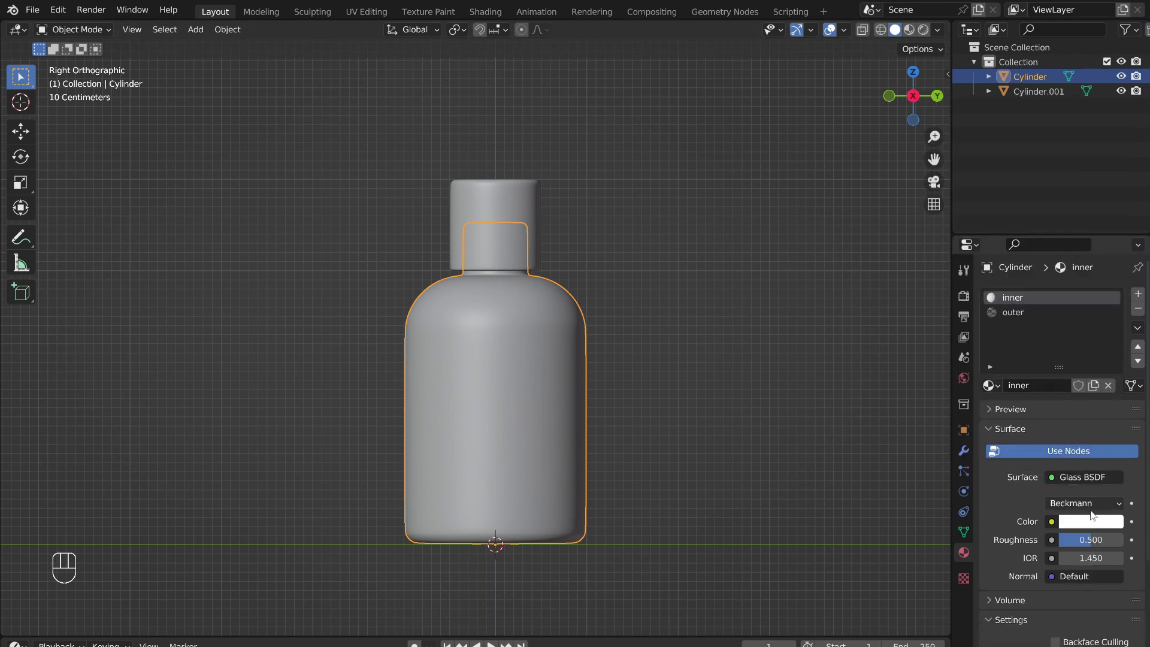
pyautogui.moveTo(1095, 540); pyautogui.dragTo(1058, 540)
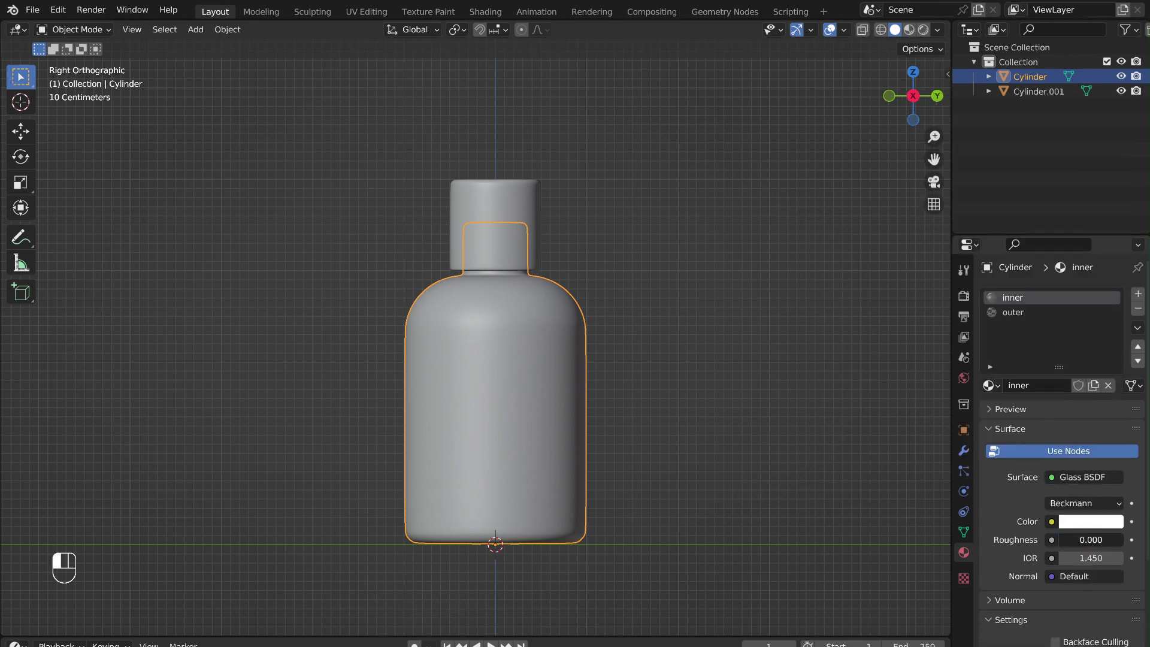
pyautogui.click(1086, 556)
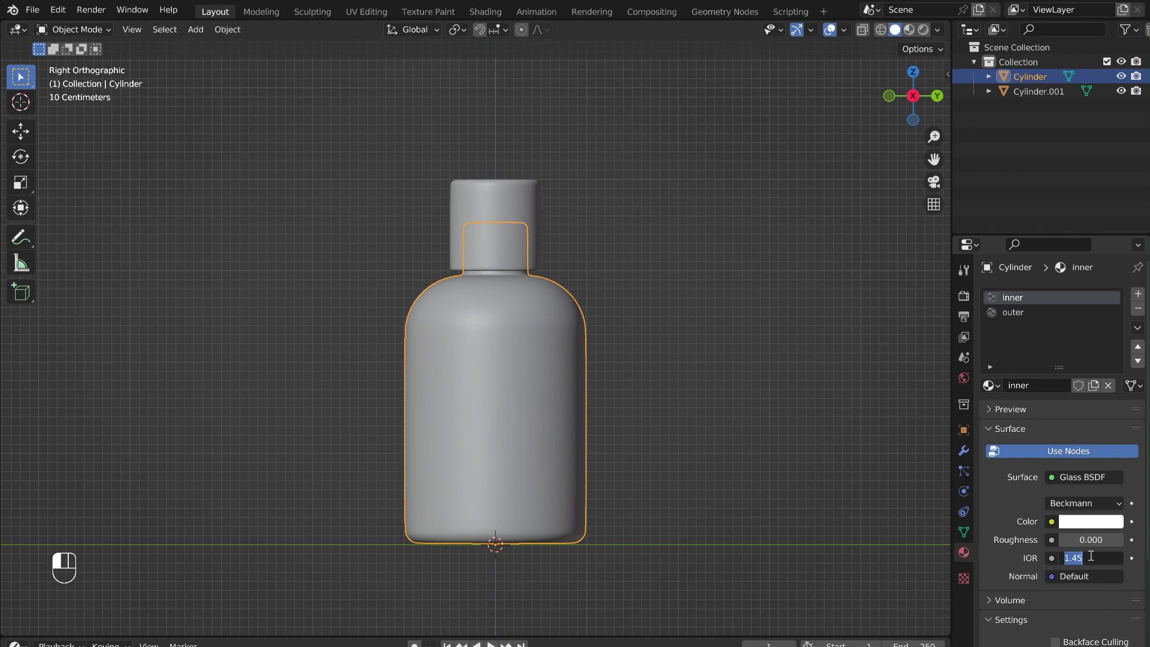
pyautogui.write('1.3')
pyautogui.press('Return')
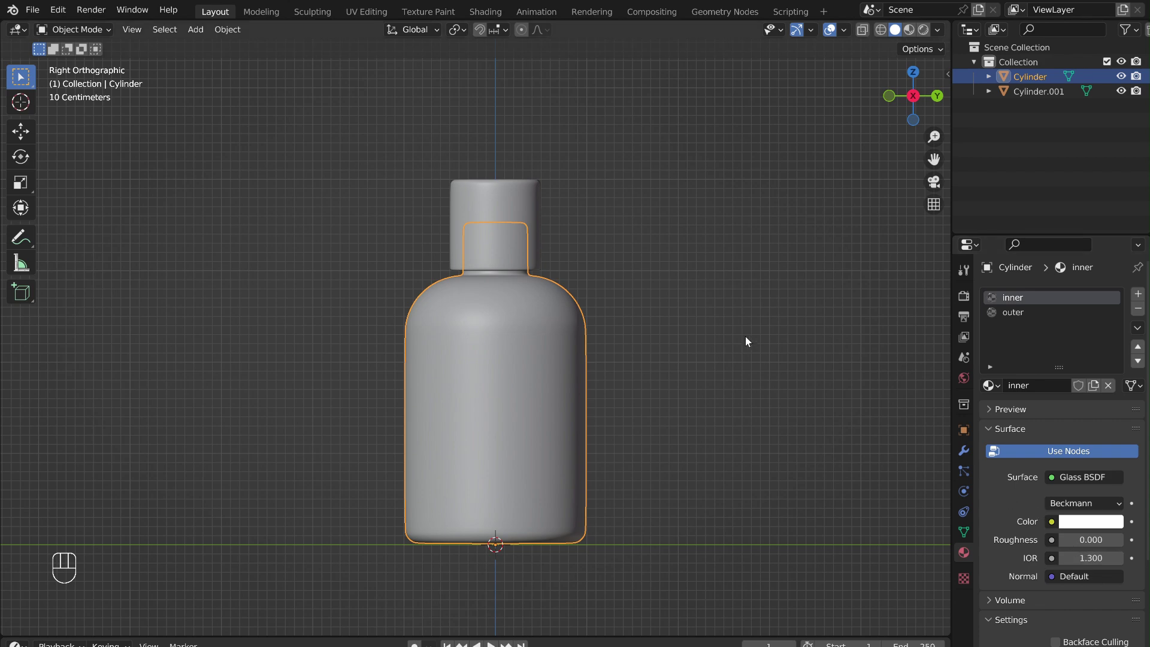
# - Set the Render Engine to Cycles in Render Properties, then deselect the bottle
pyautogui.click(964, 296)
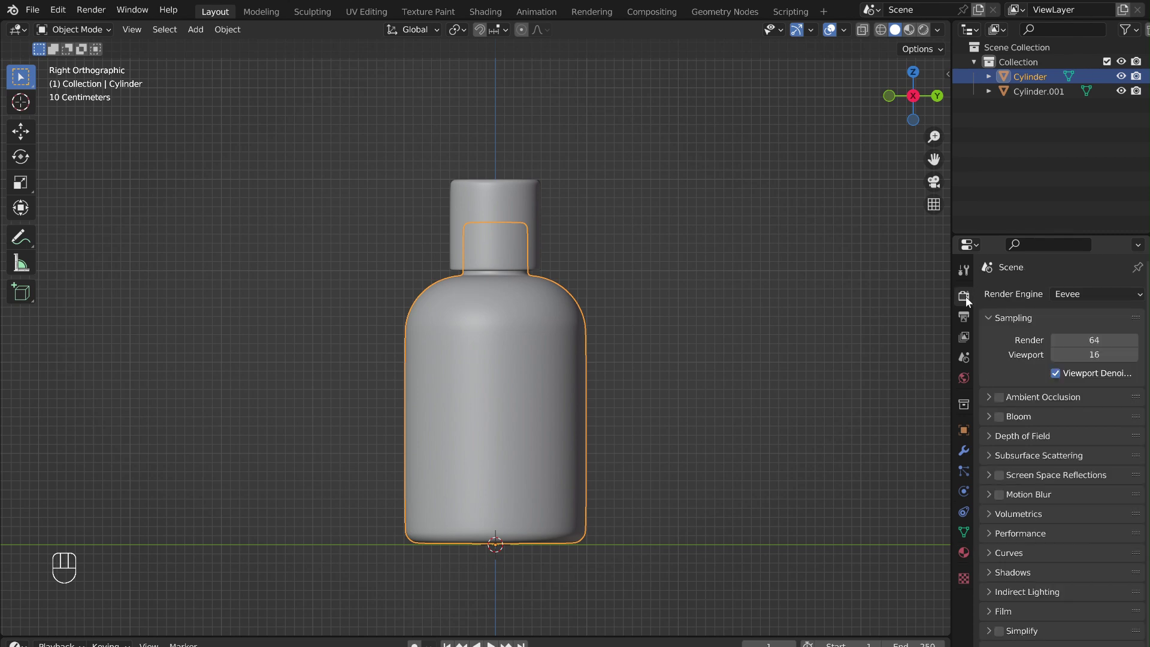
pyautogui.click(1075, 296)
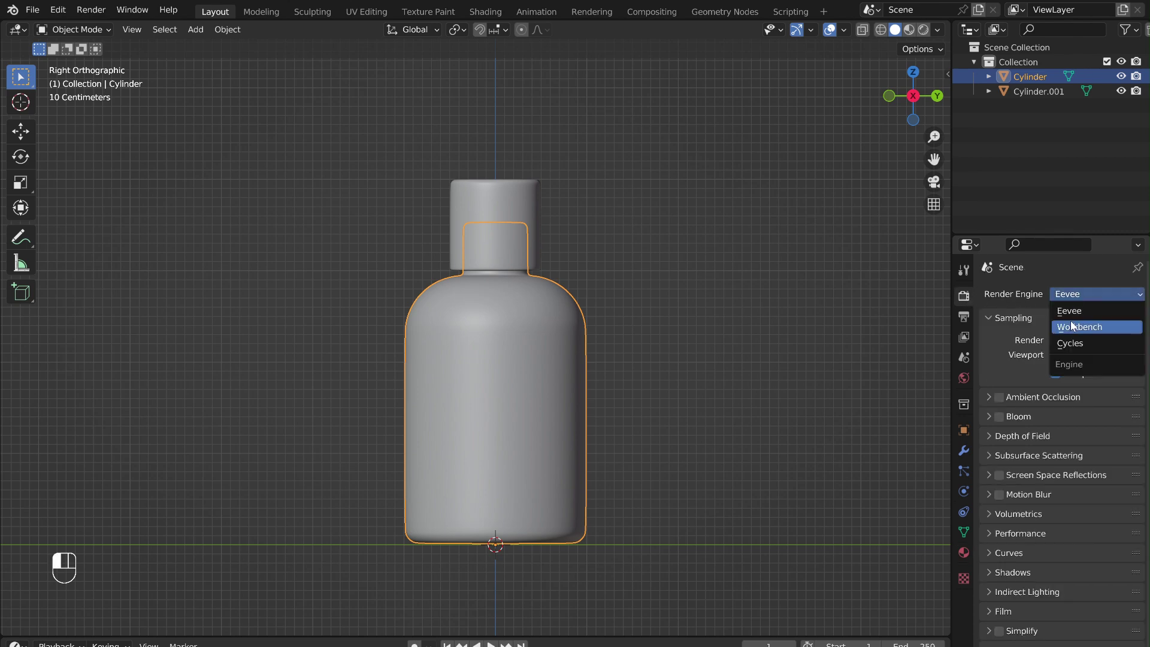
pyautogui.click(1074, 343)
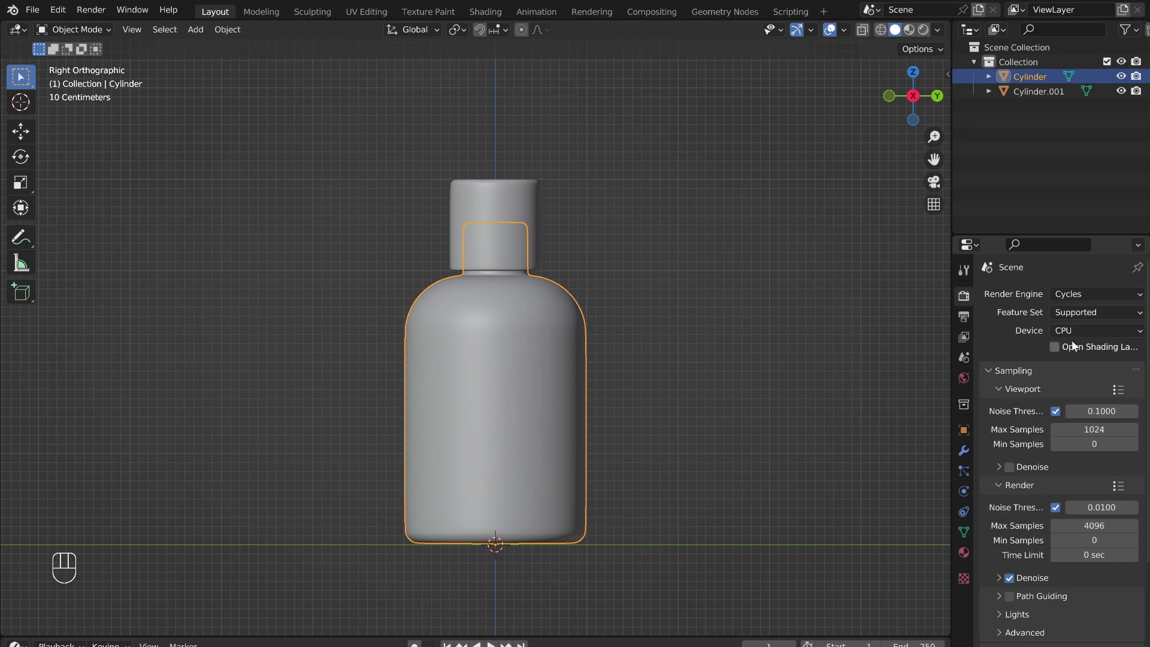
pyautogui.click(879, 312)
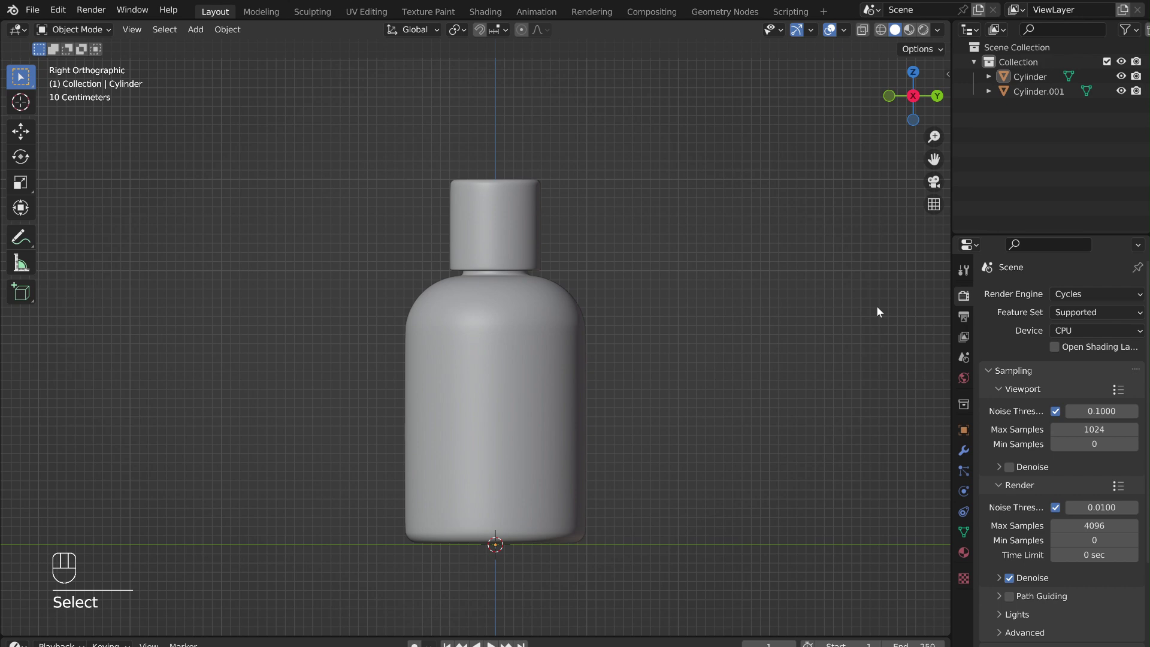
# - Drive the World Color with an Environment Texture loaded from the brown_photos HDR image
pyautogui.click(963, 379)
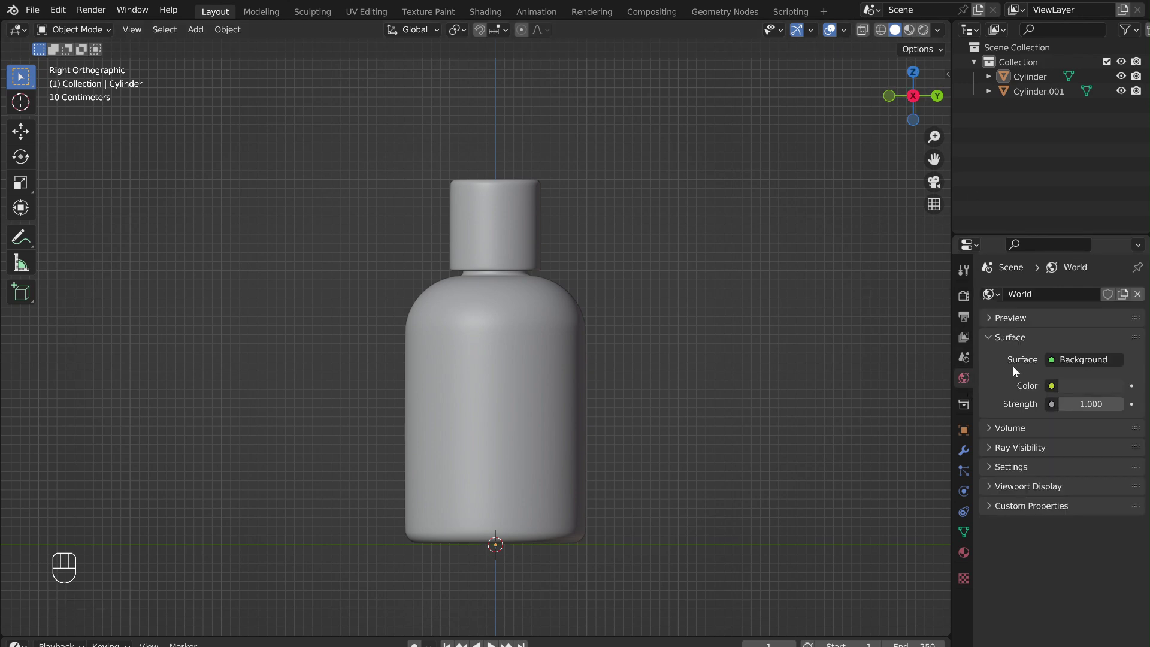
pyautogui.click(1051, 385)
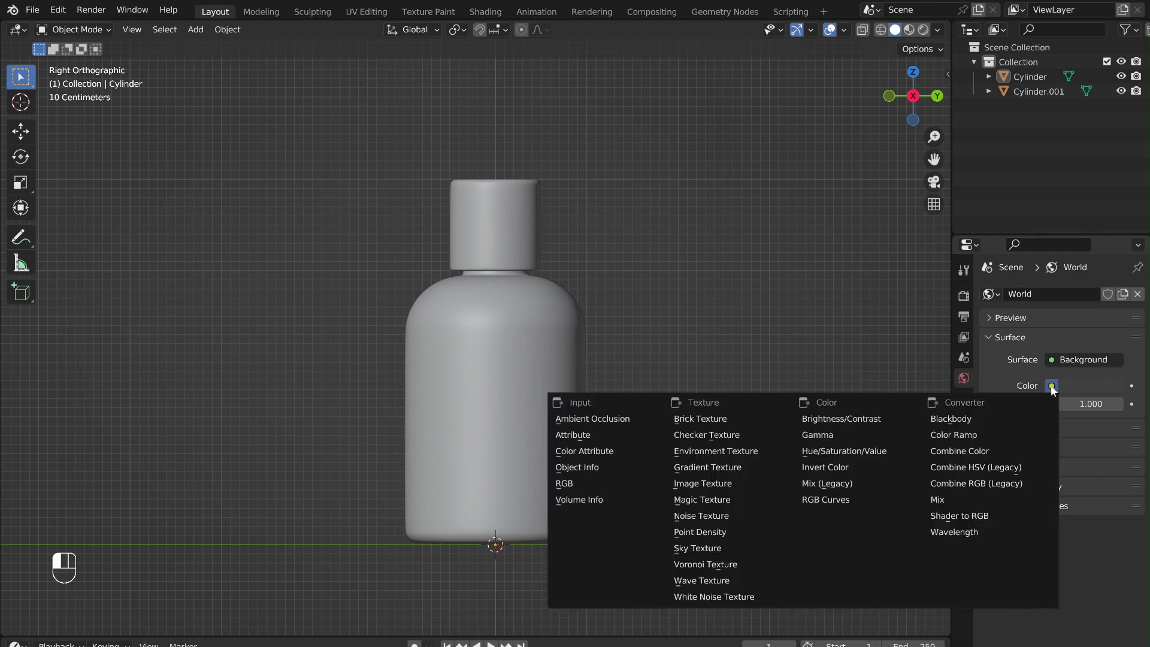
pyautogui.click(741, 453)
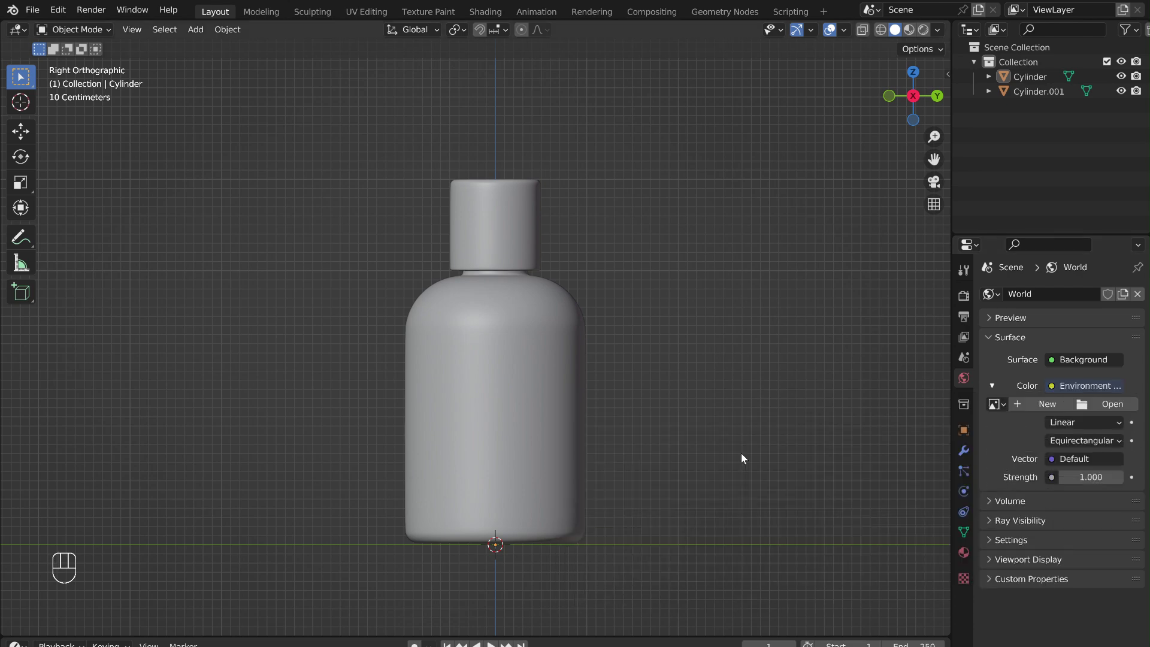
pyautogui.click(1108, 404)
pyautogui.doubleClick(654, 409)
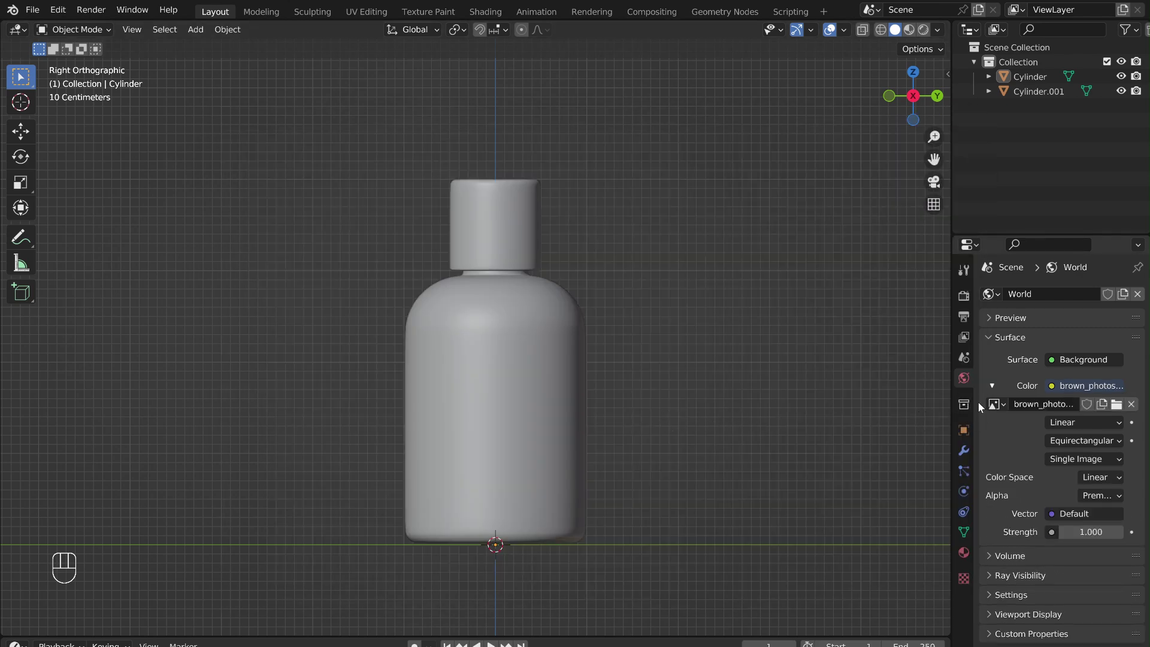
# - Switch to Rendered shading, orbit into a perspective view of the kitchen HDRI, and select the bottle
pyautogui.click(926, 30)
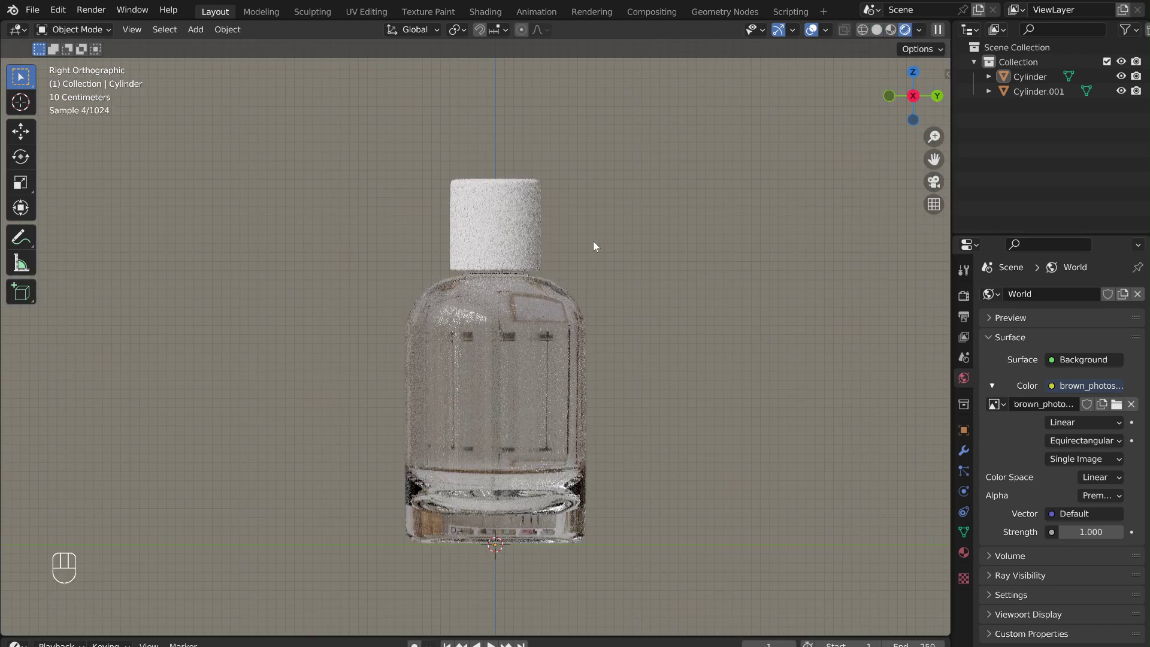
pyautogui.scroll(-3, 597, 249)
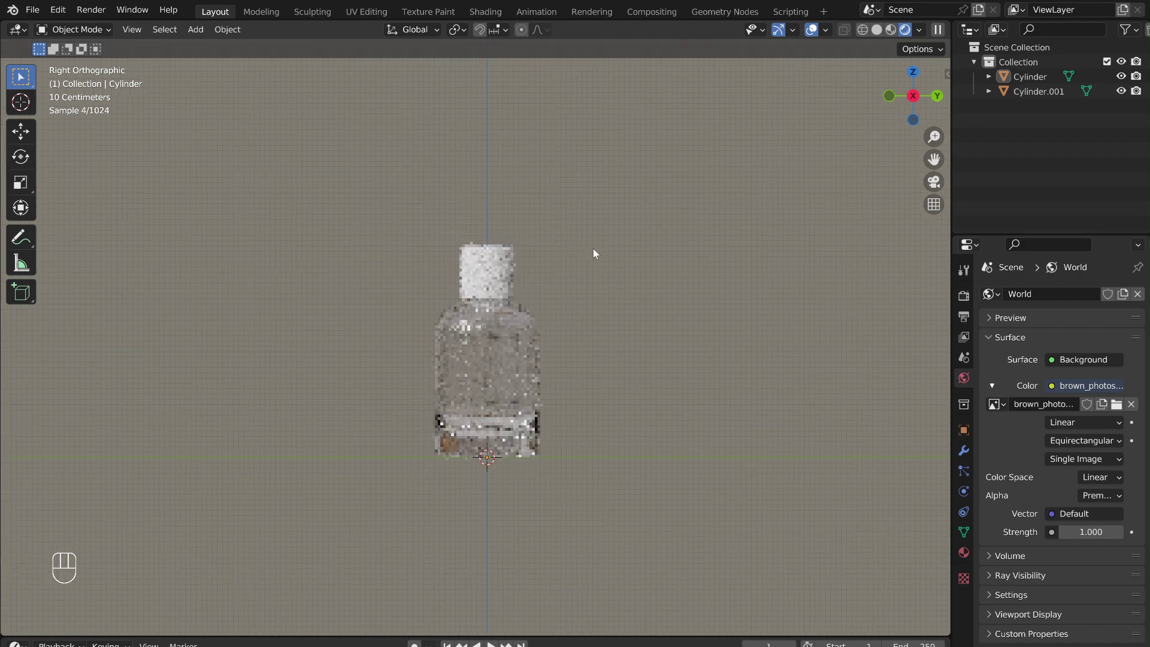
pyautogui.moveTo(546, 280); pyautogui.dragTo(562, 295, button='middle')
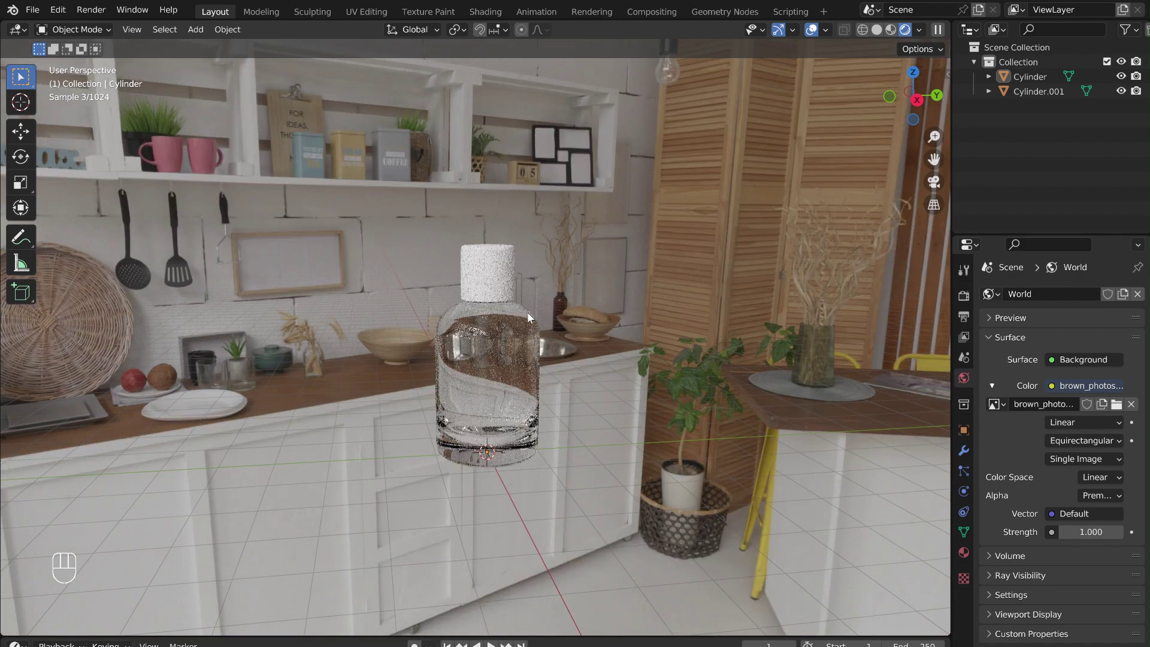
pyautogui.scroll(2, 470, 367)
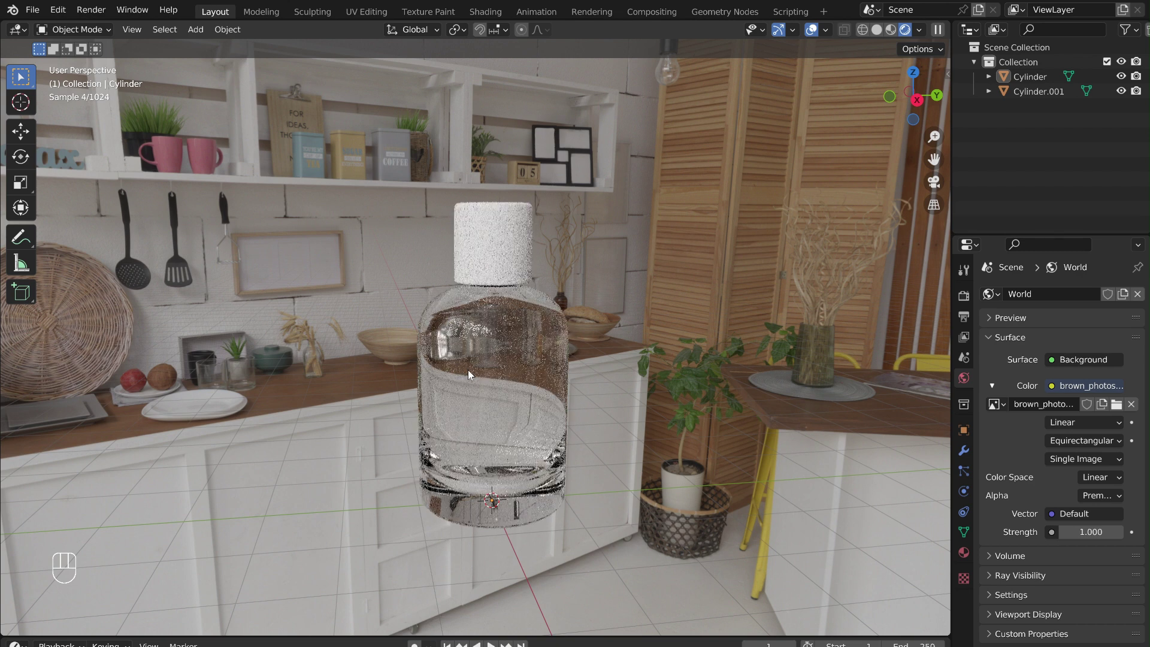
pyautogui.click(485, 379)
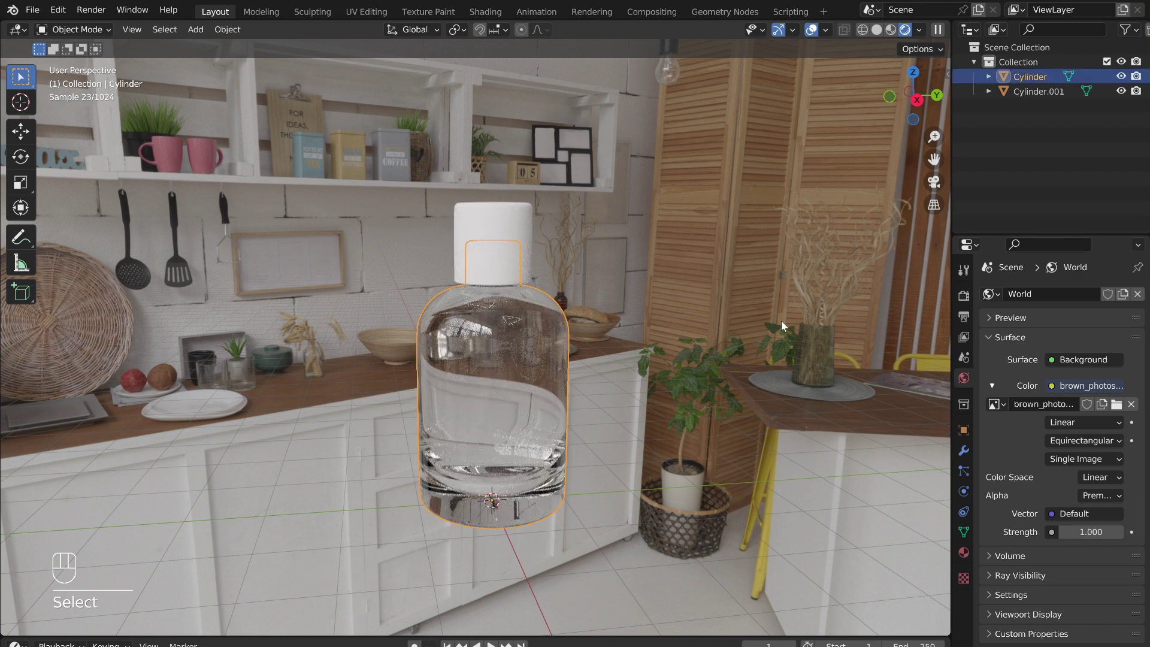
# - Set the inner Glass BSDF Color to a light pink-red, then deselect and orbit around the bottle
pyautogui.click(965, 554)
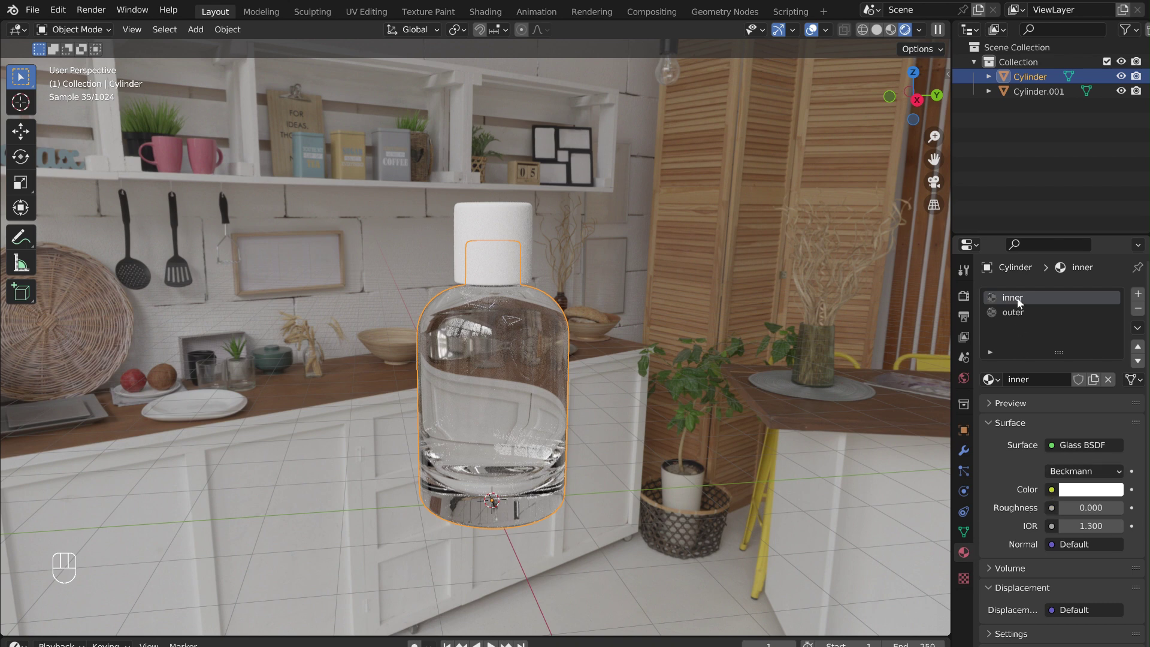
pyautogui.click(1089, 489)
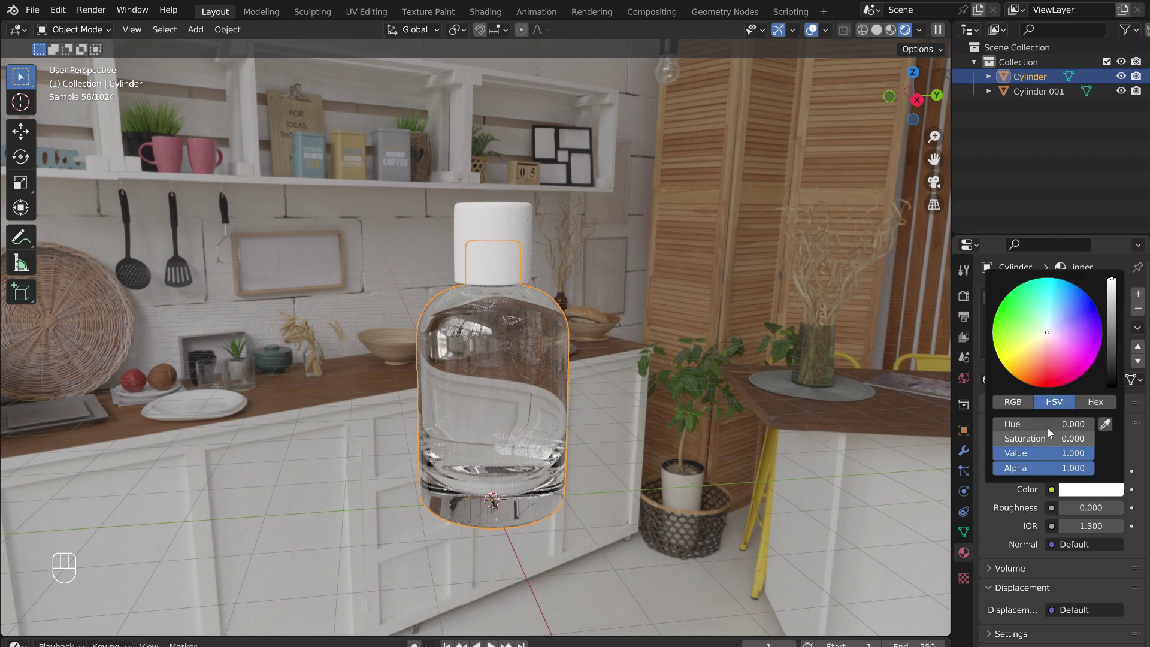
pyautogui.click(1046, 342)
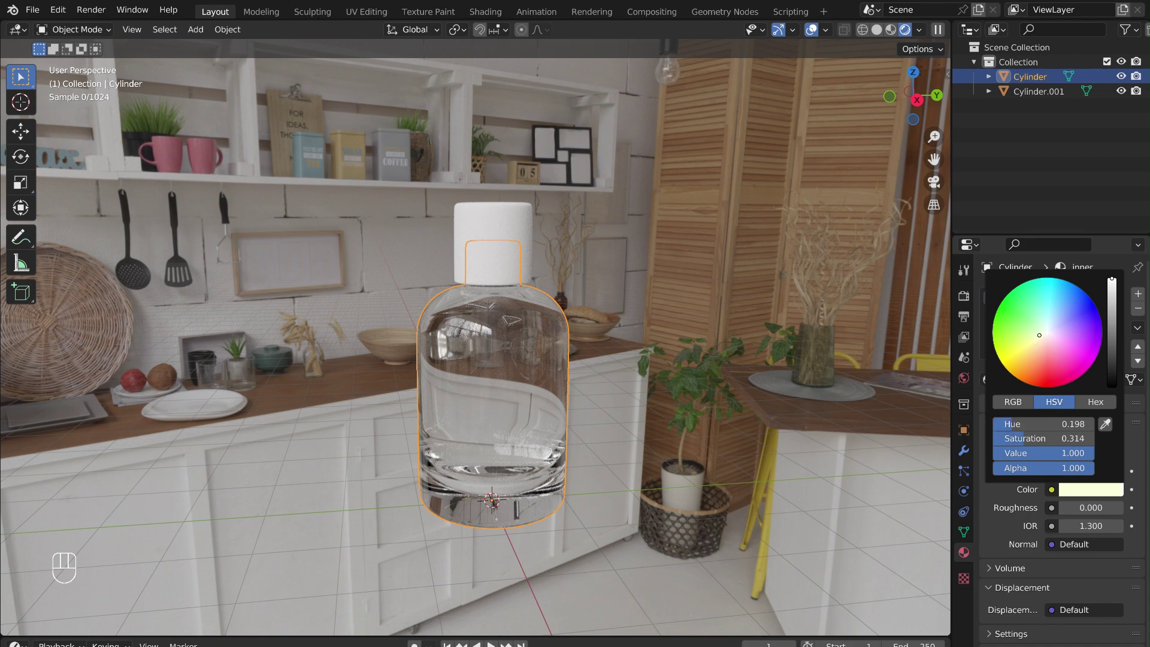
pyautogui.click(1048, 346)
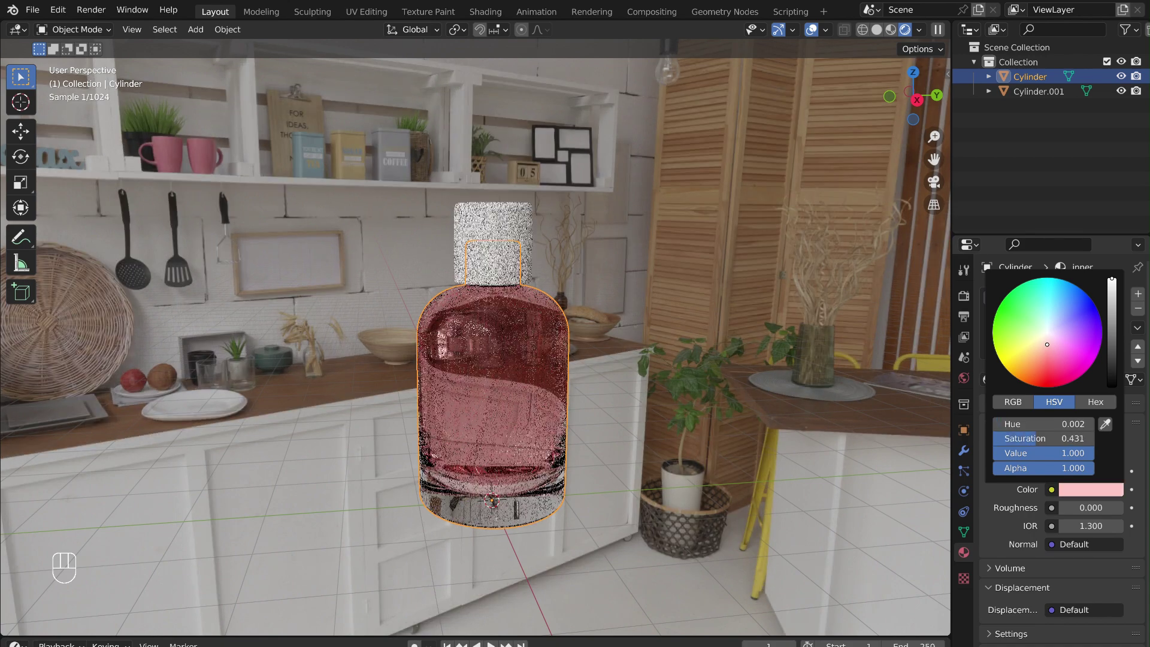
pyautogui.click(1047, 354)
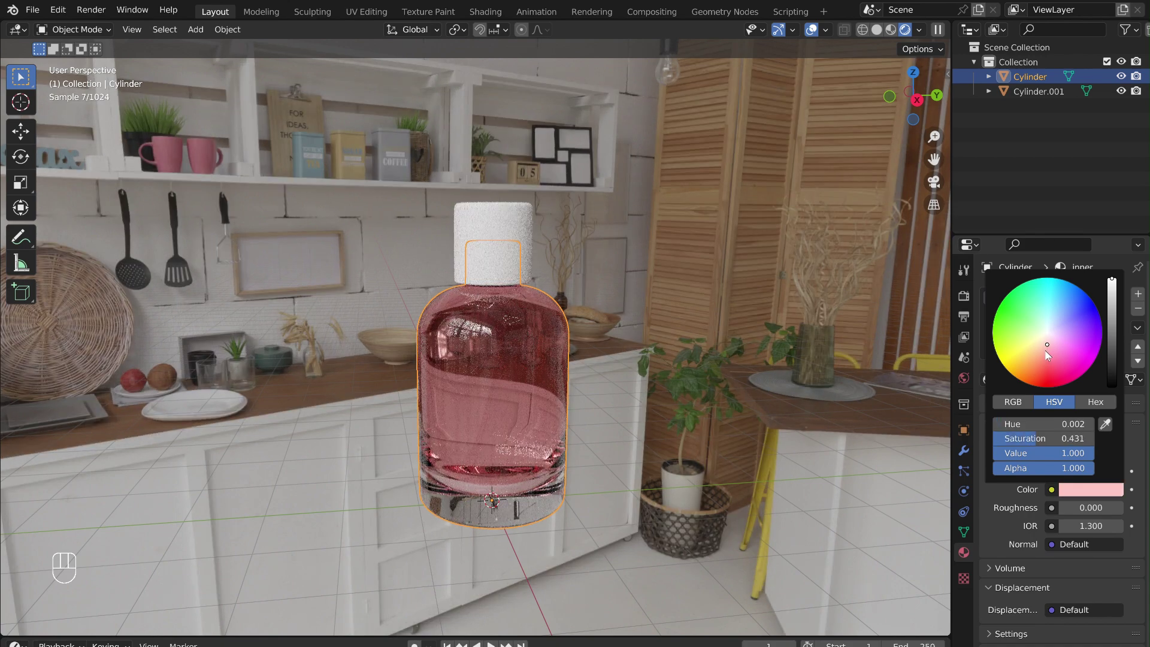
pyautogui.click(713, 305)
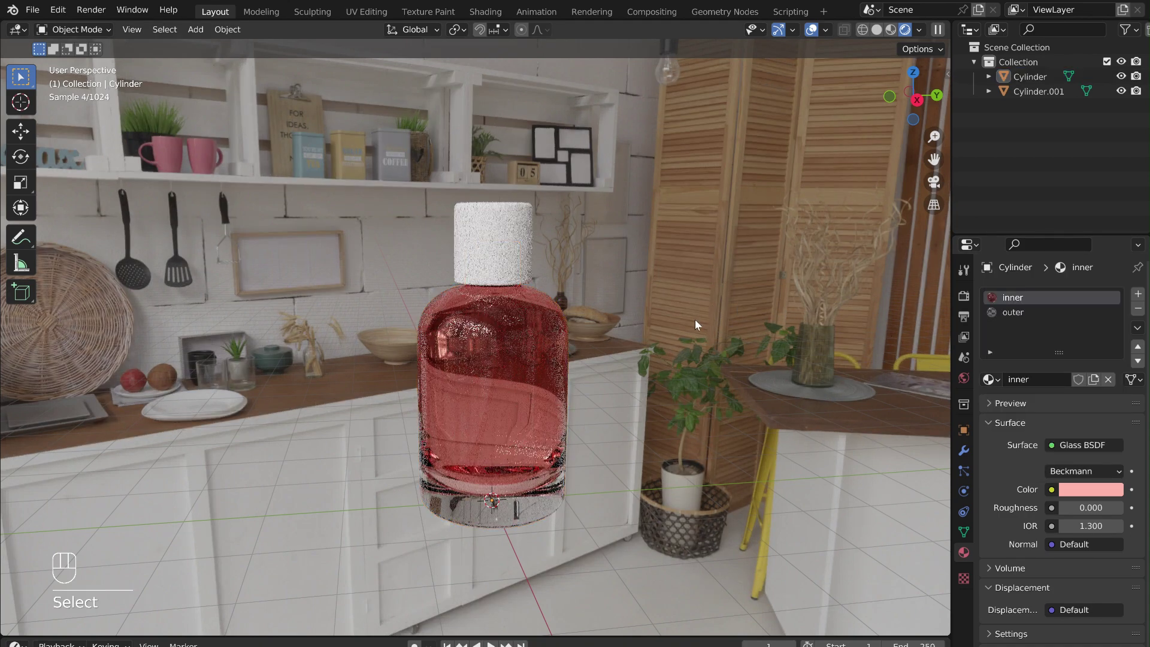
pyautogui.moveTo(613, 357); pyautogui.dragTo(706, 353, button='middle')
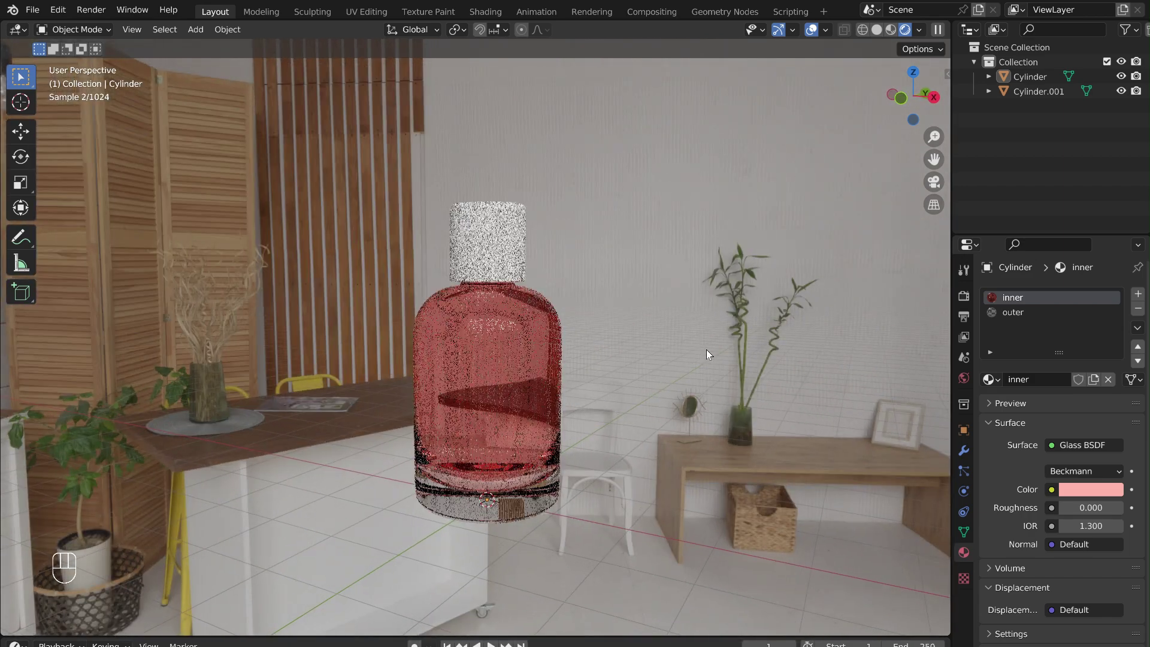
# - Give Cylinder.001 a new material with dark red-brown Base Color and Metallic 1.000
pyautogui.click(487, 239)
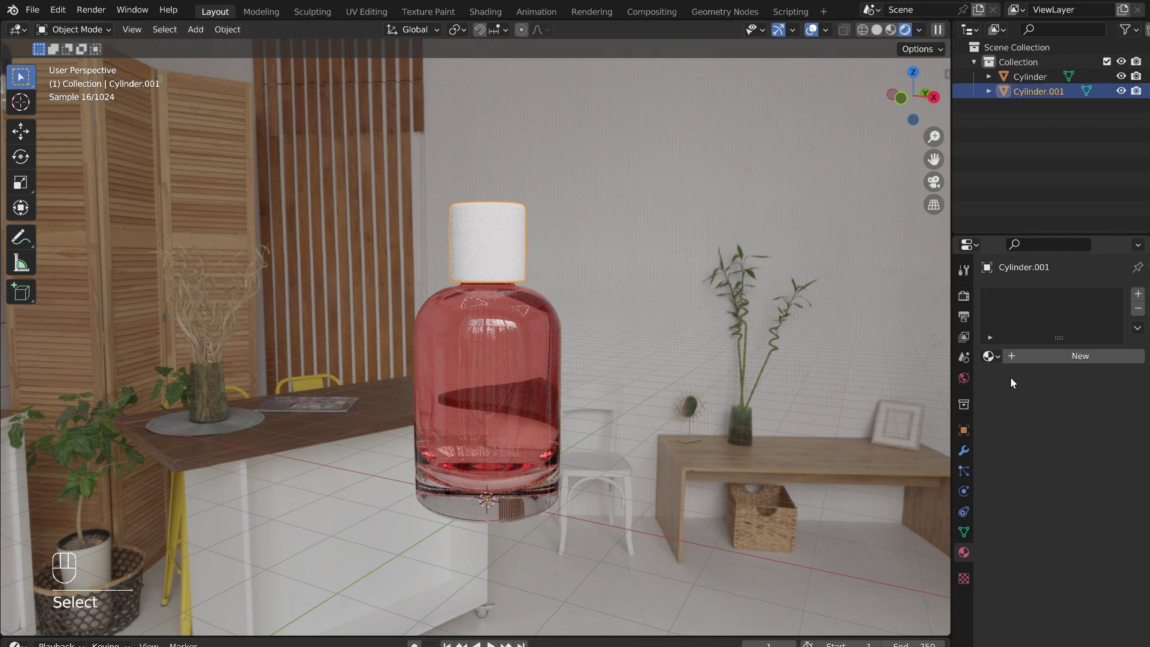
pyautogui.click(1040, 357)
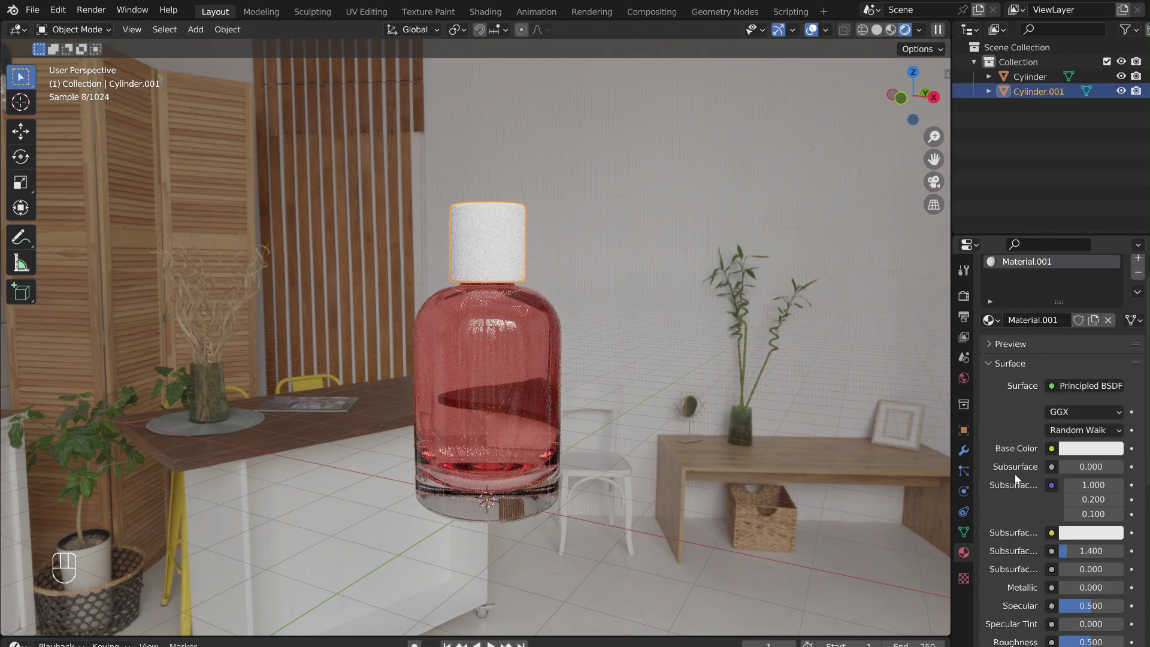
pyautogui.click(1072, 449)
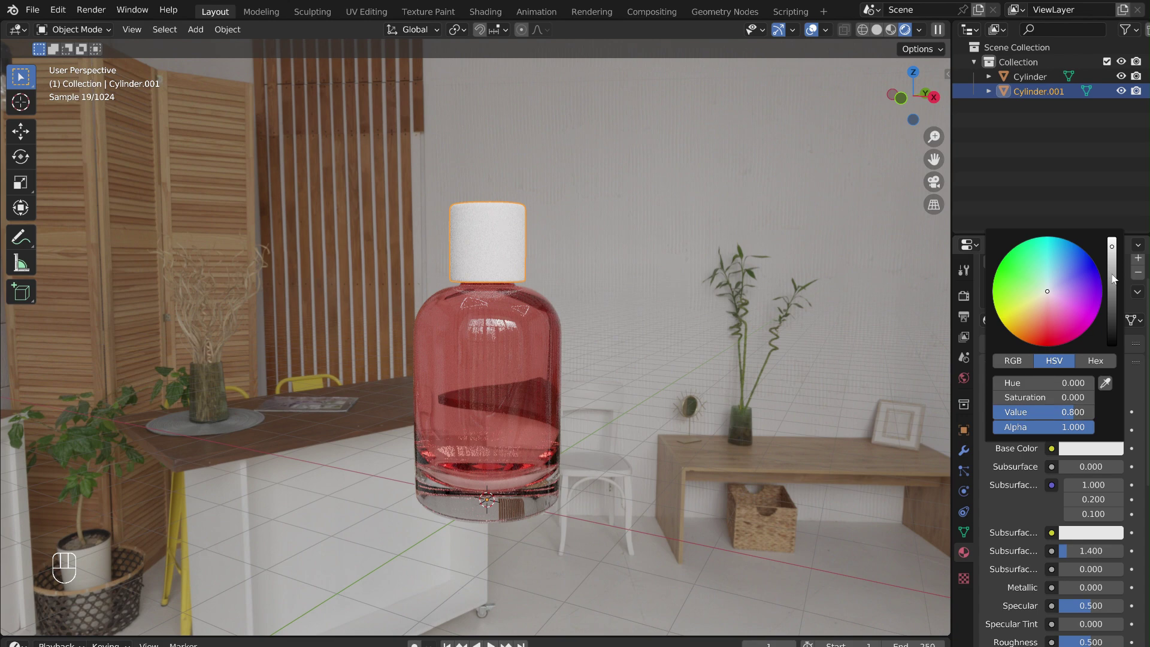
pyautogui.moveTo(1112, 277); pyautogui.dragTo(1112, 314)
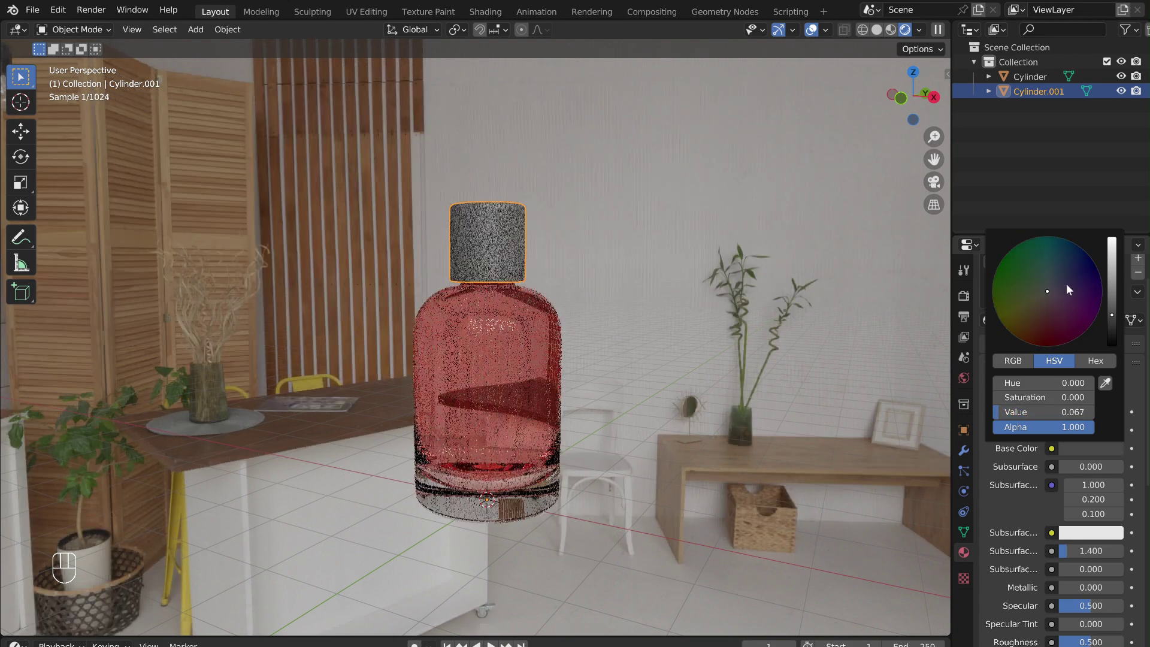
pyautogui.click(1044, 306)
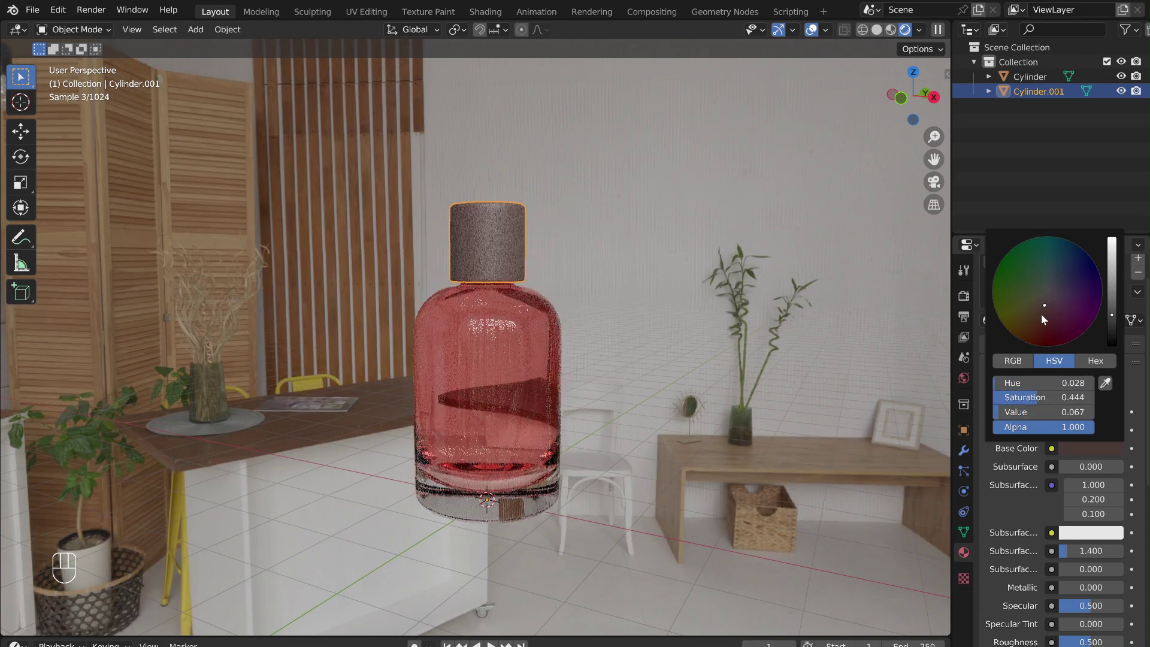
pyautogui.scroll(-2, 1007, 526)
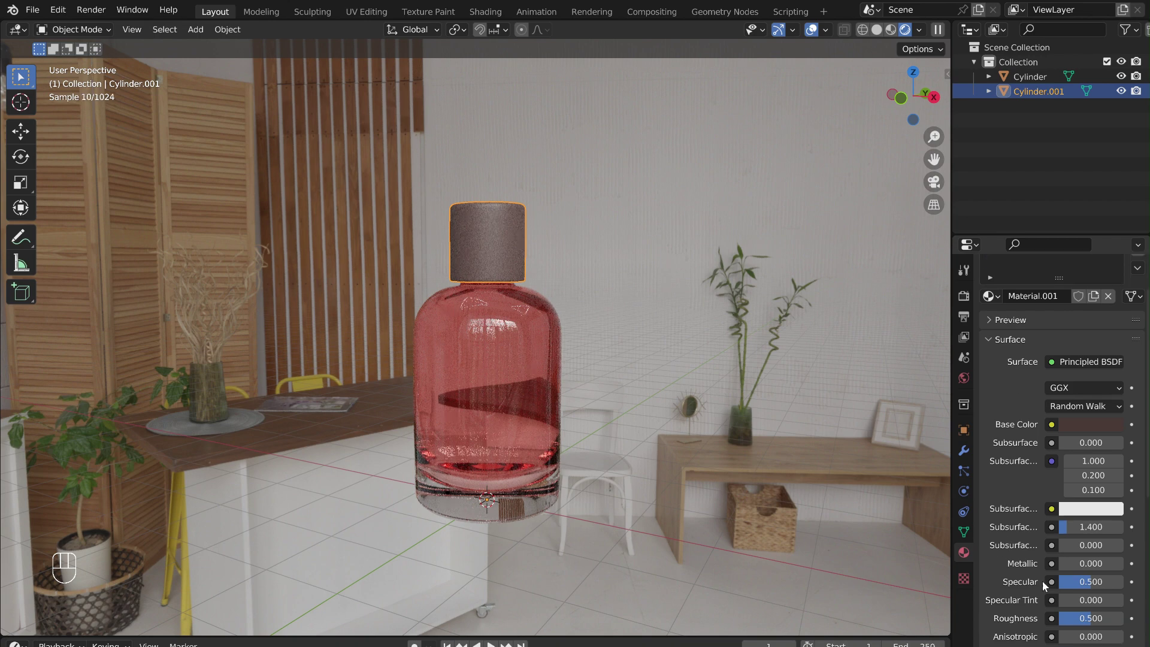
pyautogui.moveTo(1069, 568); pyautogui.dragTo(1125, 568)
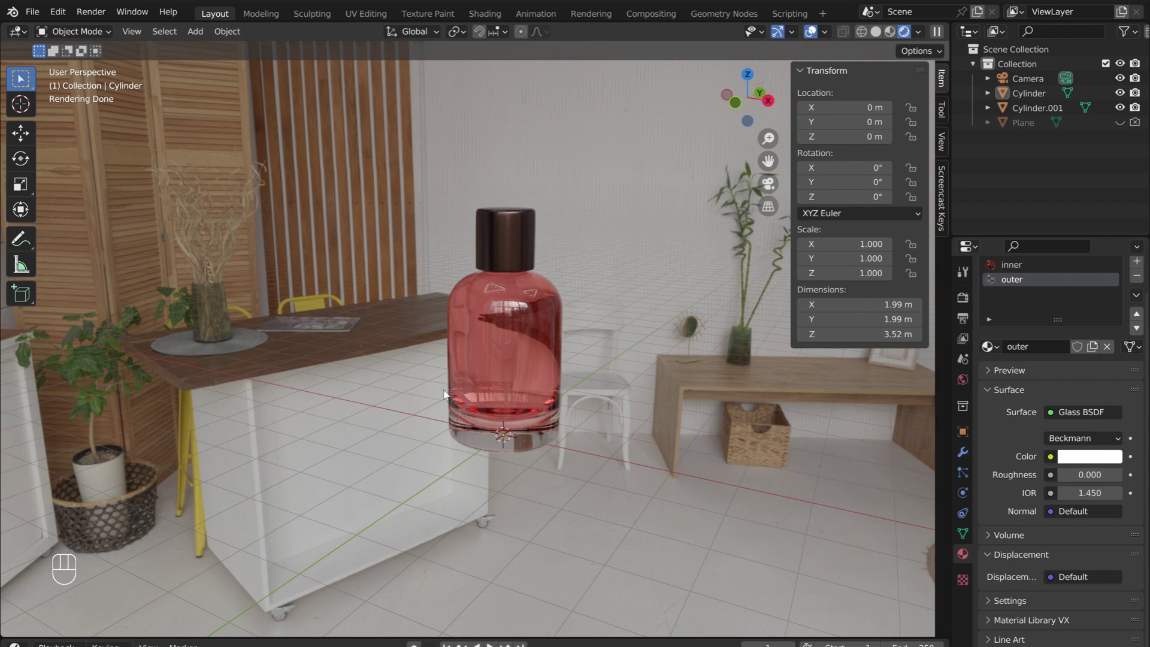
# - Snap to Right Orthographic view and zoom in on the finished bottle
pyautogui.moveTo(433, 386); pyautogui.dragTo(383, 370, button='middle')
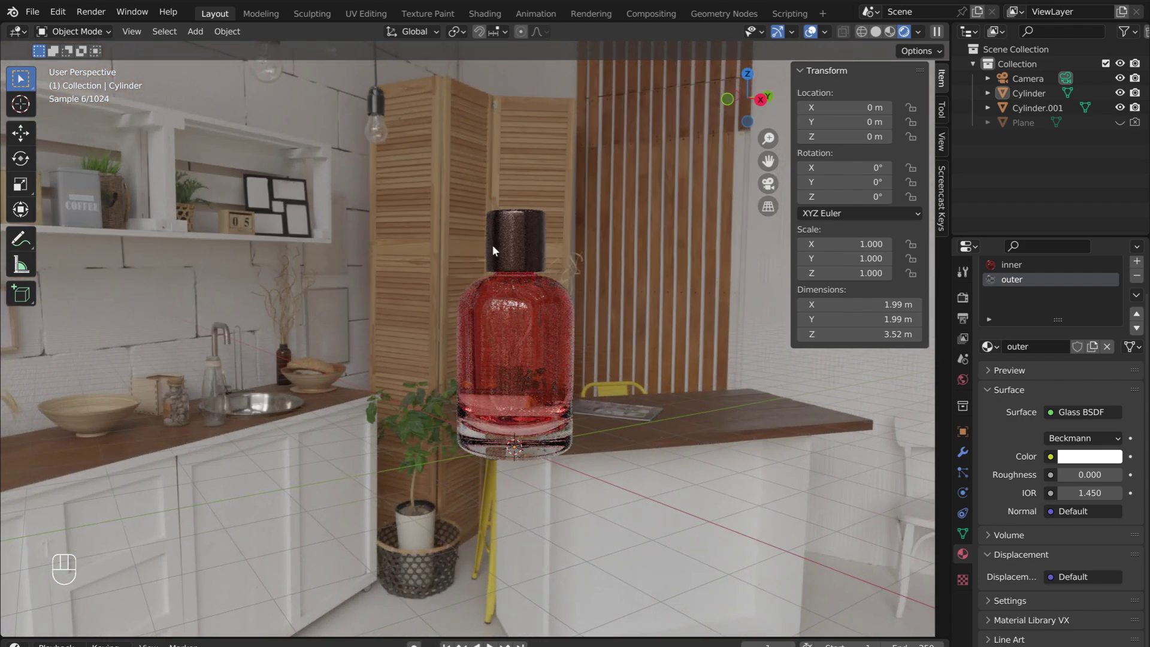
pyautogui.click(761, 100)
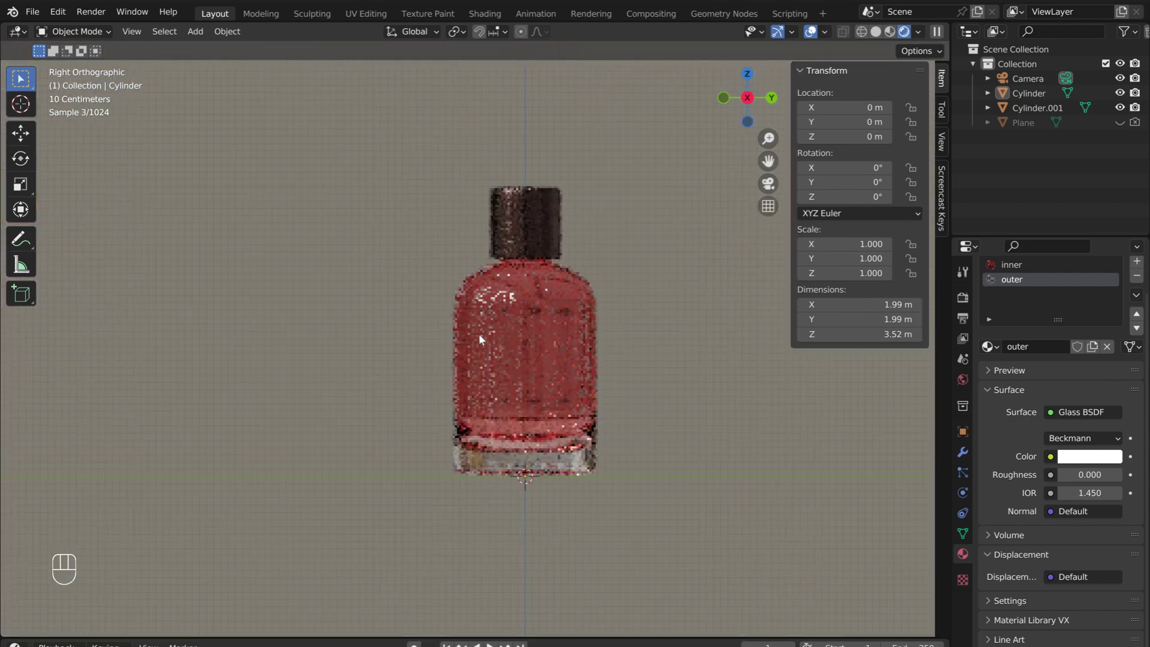
pyautogui.scroll(2, 380, 261)
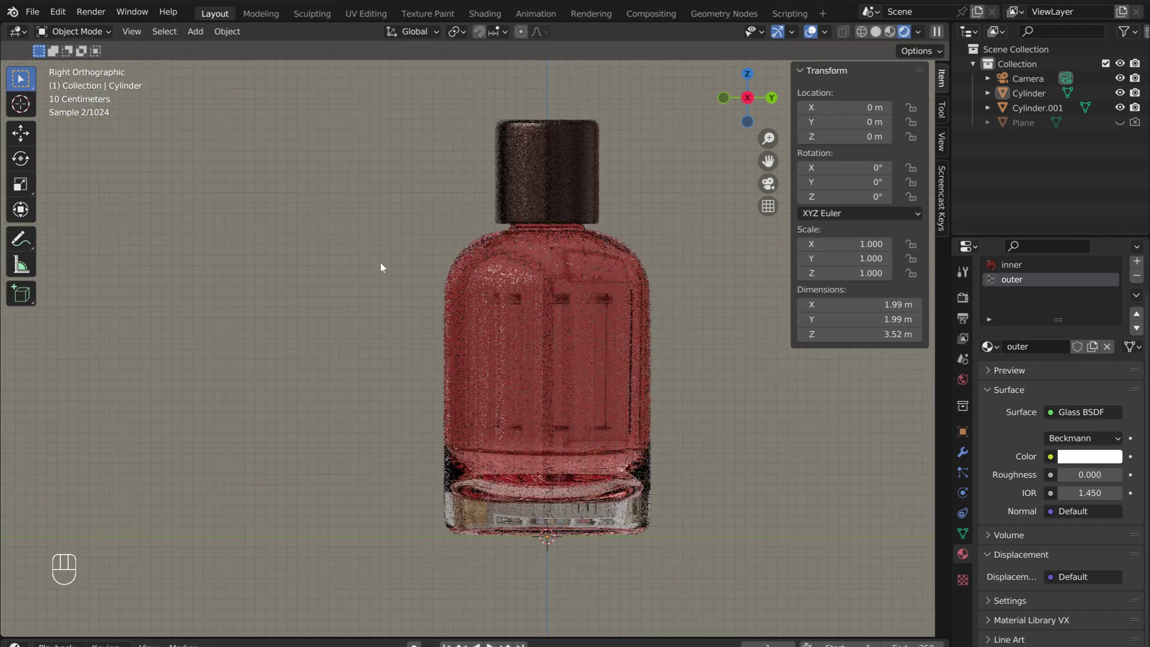